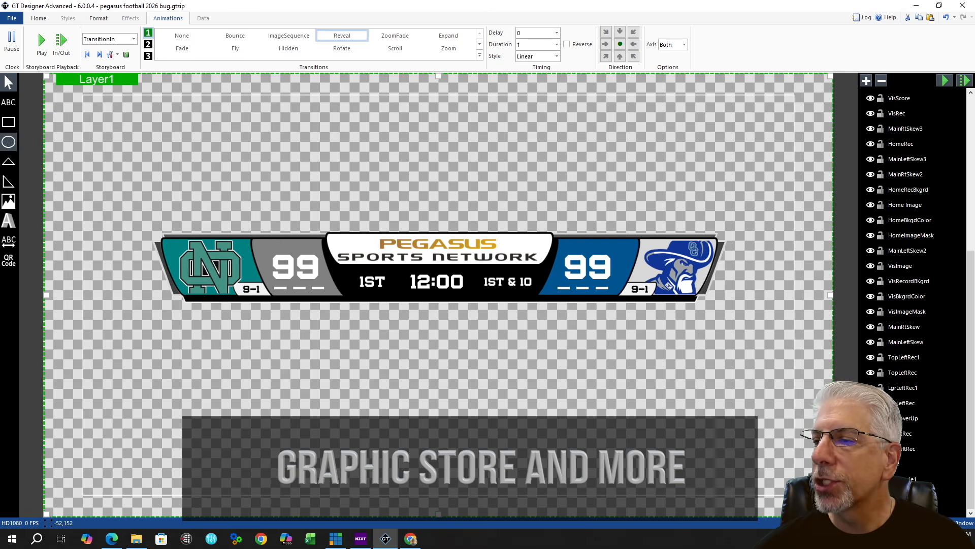
Step: Draw a rectangle about 467 by 156 below the left part of the score bug and set its X skew to -20
{"action": "left_click", "coordinate": [9, 123]}
{"action": "left_click_drag", "start_coordinate": [176, 336], "coordinate": [367, 398]}
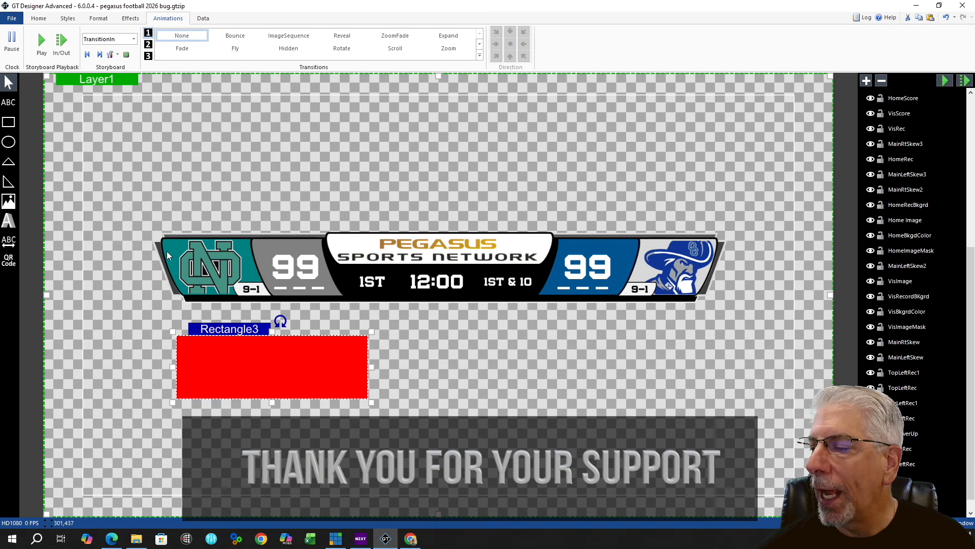
{"action": "left_click", "coordinate": [131, 18]}
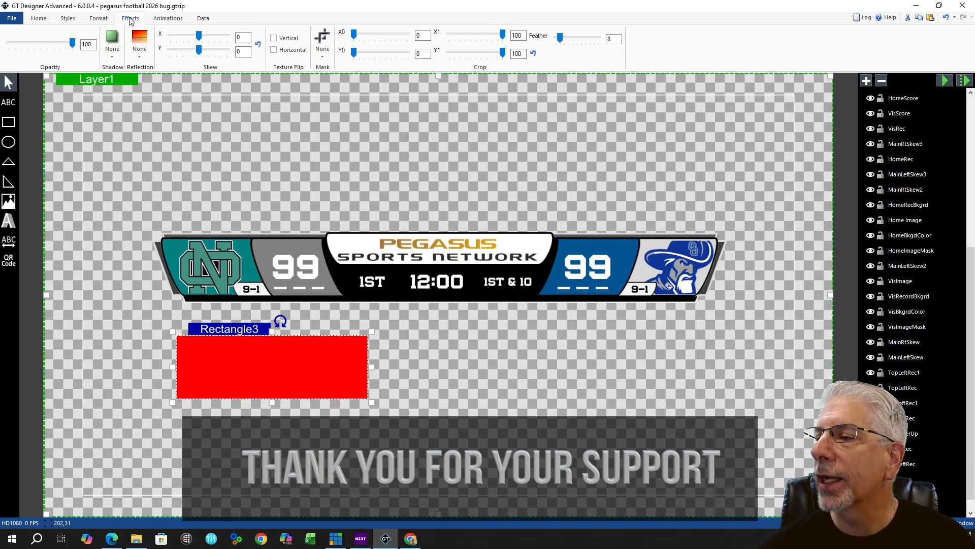
{"action": "left_click", "coordinate": [238, 37]}
{"action": "left_click", "coordinate": [245, 49]}
{"action": "left_click", "coordinate": [238, 39]}
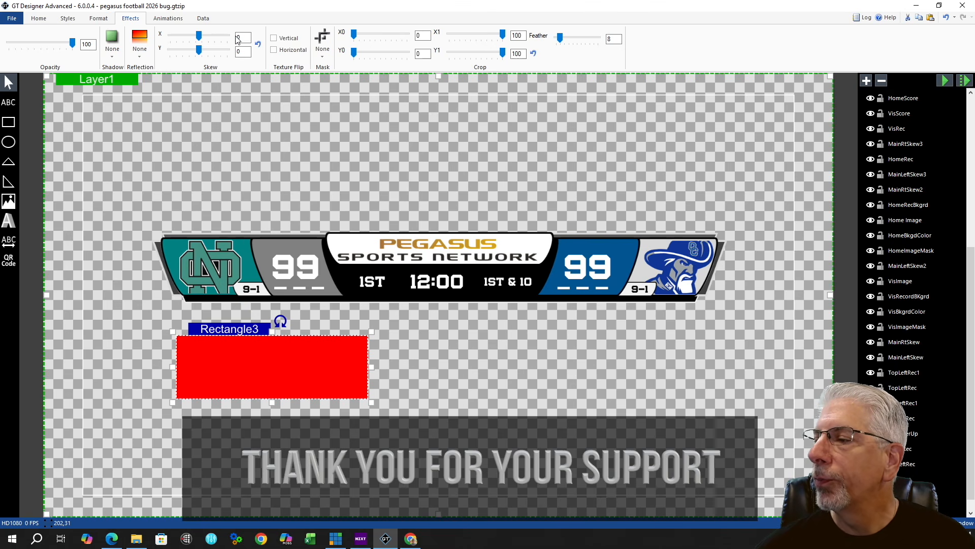
{"action": "double_click", "coordinate": [243, 37]}
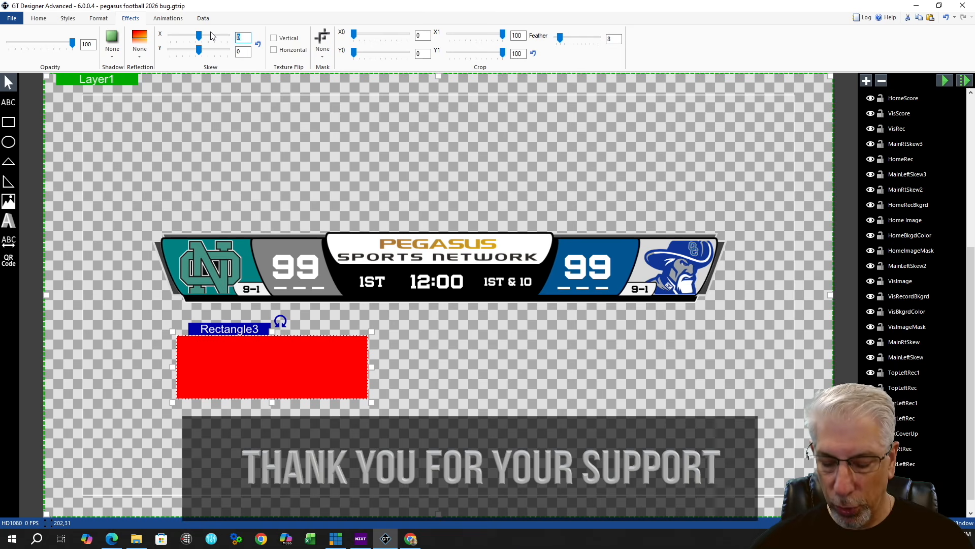
{"action": "type", "text": "-20"}
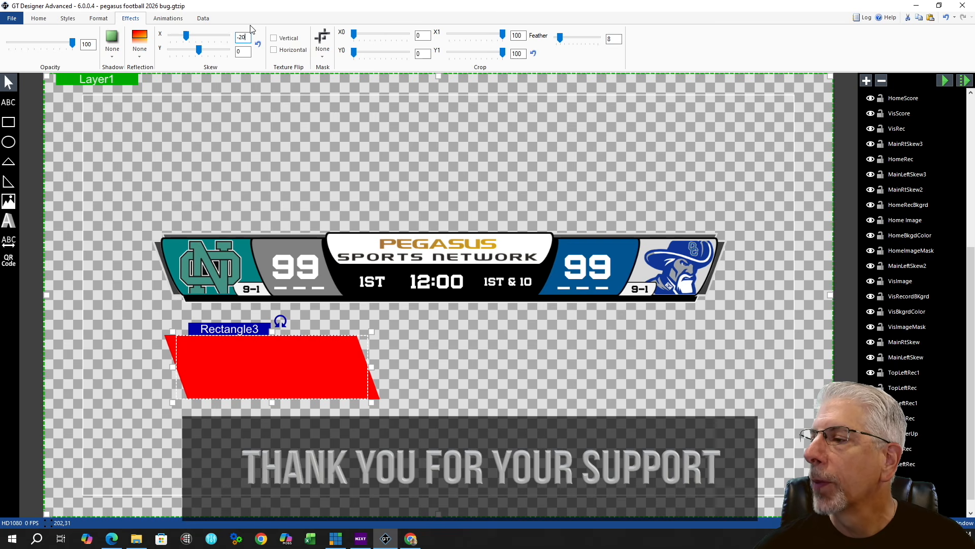
Step: Set the red rectangle's X skew to 20 and delete the rectangle
{"action": "left_click", "coordinate": [241, 37]}
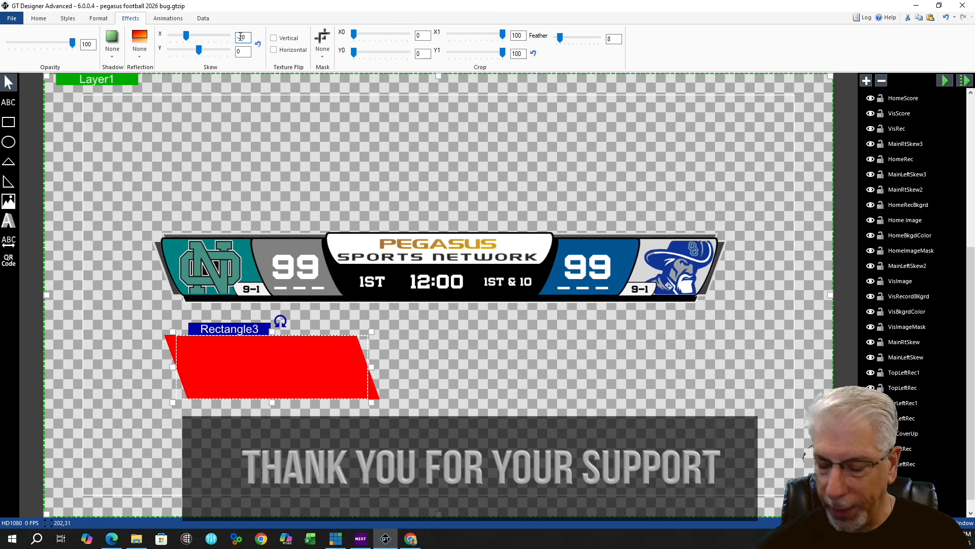
{"action": "key", "text": "BackSpace"}
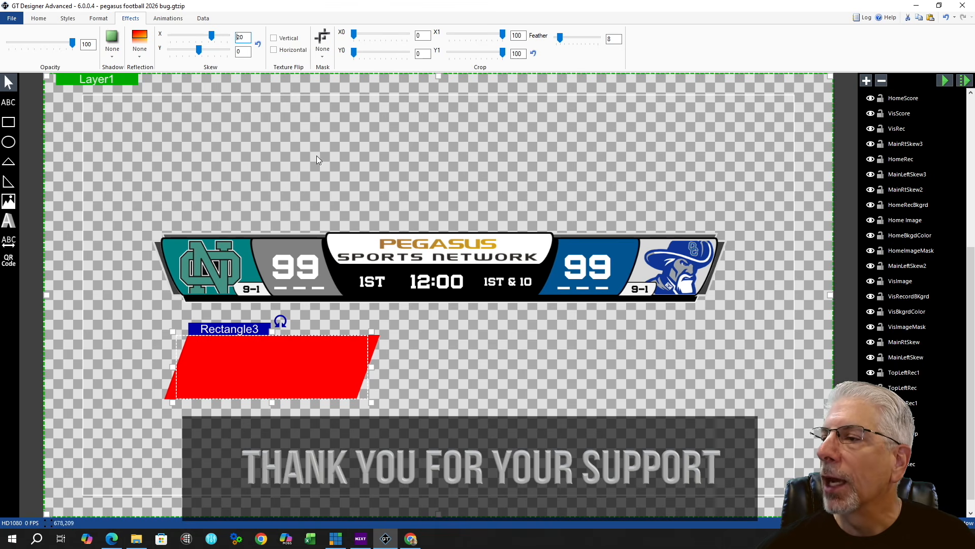
{"action": "left_click", "coordinate": [99, 19]}
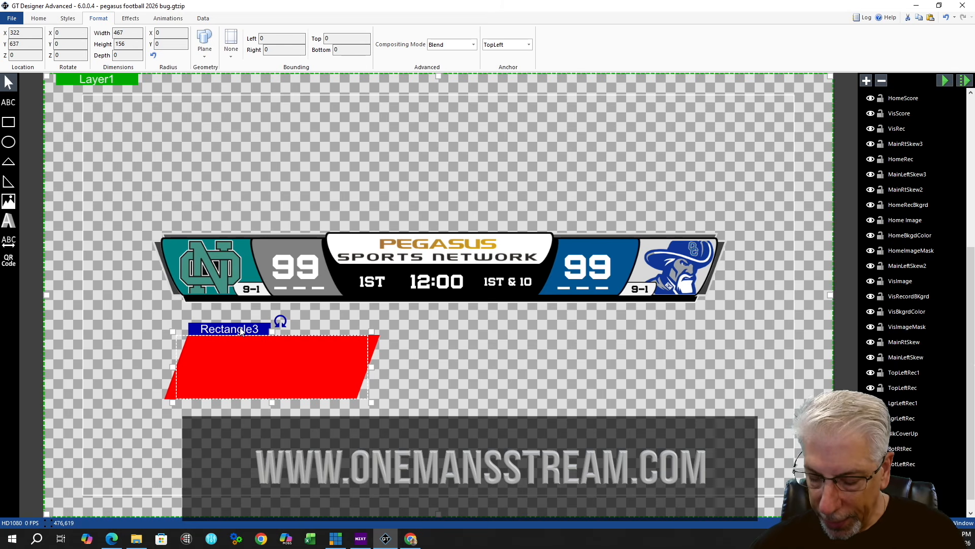
{"action": "key", "text": "Delete"}
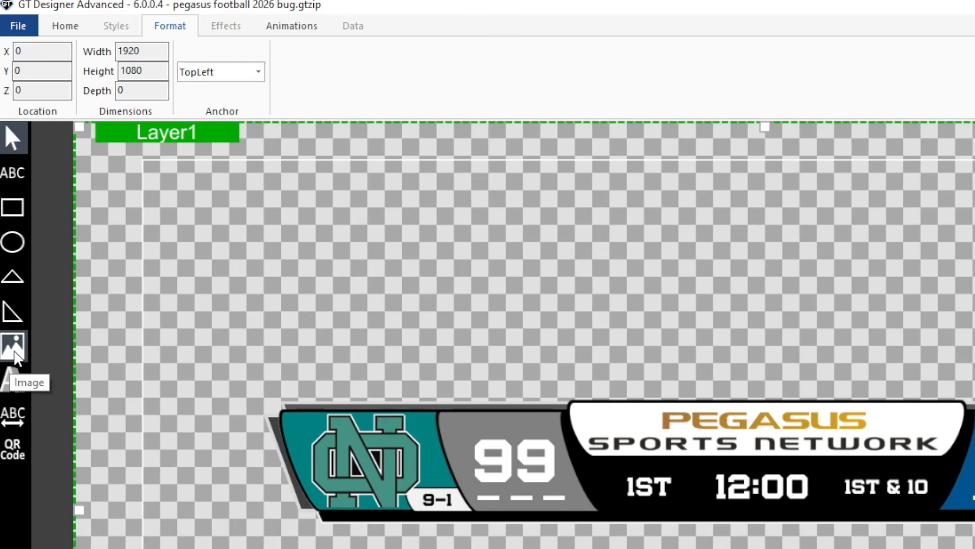
Step: Browse the vMix Graphics folder for an image to insert, and close the file selection without choosing one
{"action": "left_click", "coordinate": [10, 237]}
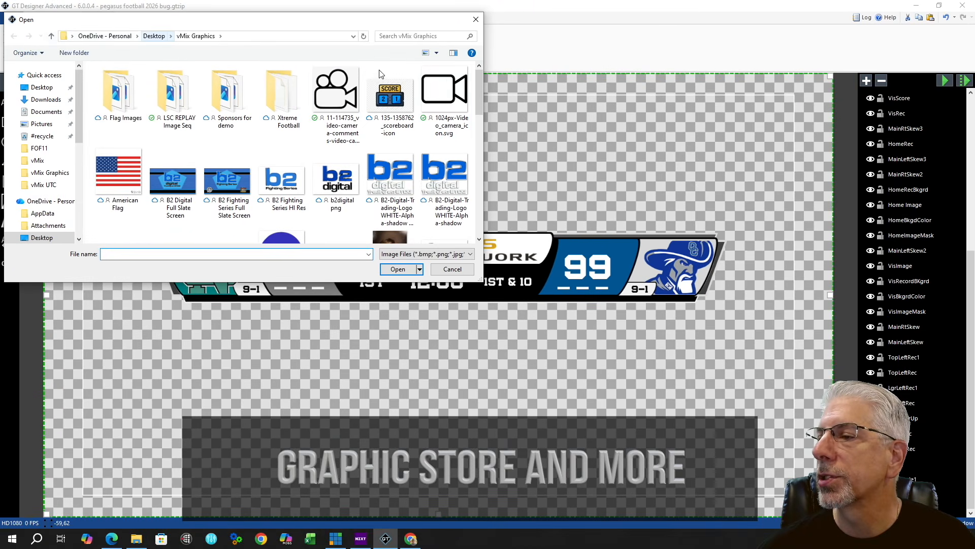
{"action": "scroll", "coordinate": [327, 145], "scroll_direction": "down", "scroll_amount": 5}
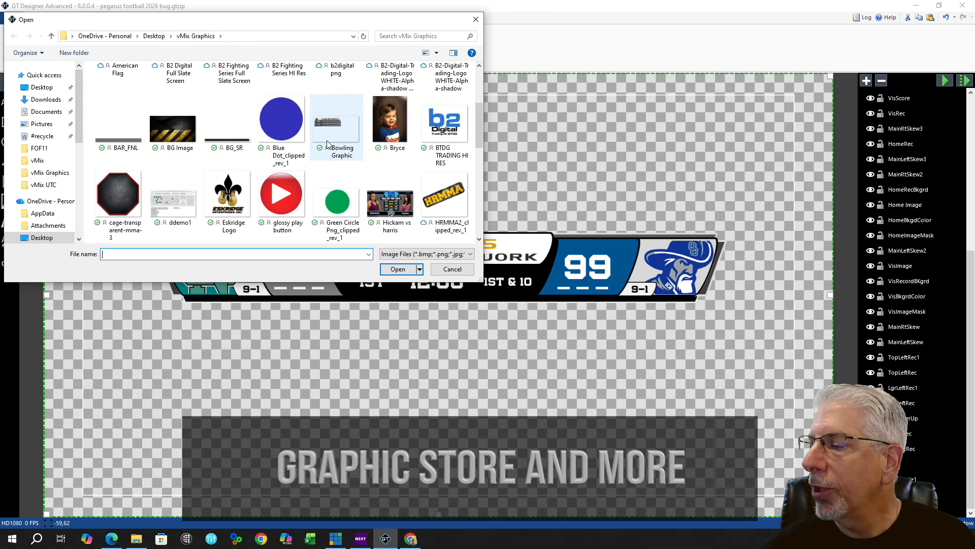
{"action": "scroll", "coordinate": [328, 145], "scroll_direction": "down", "scroll_amount": 4}
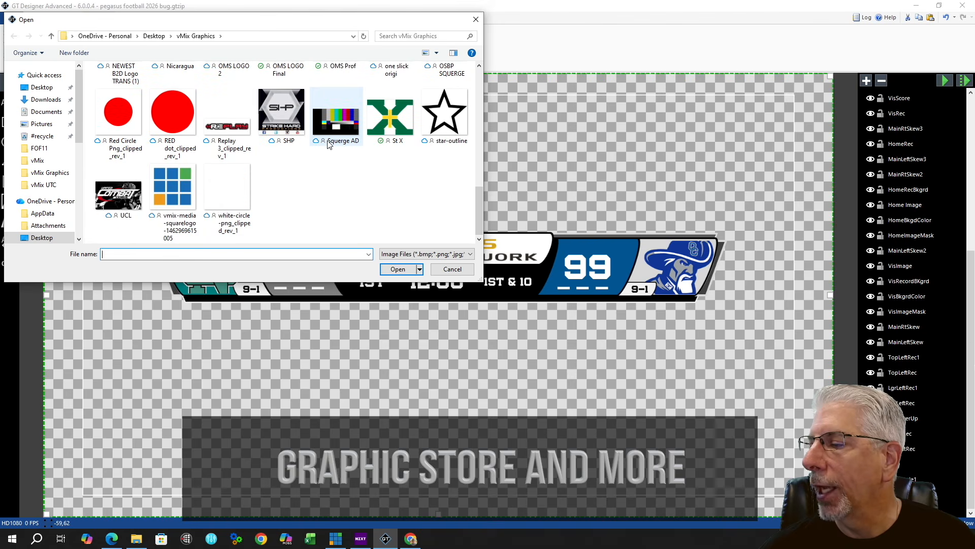
{"action": "left_click", "coordinate": [475, 19]}
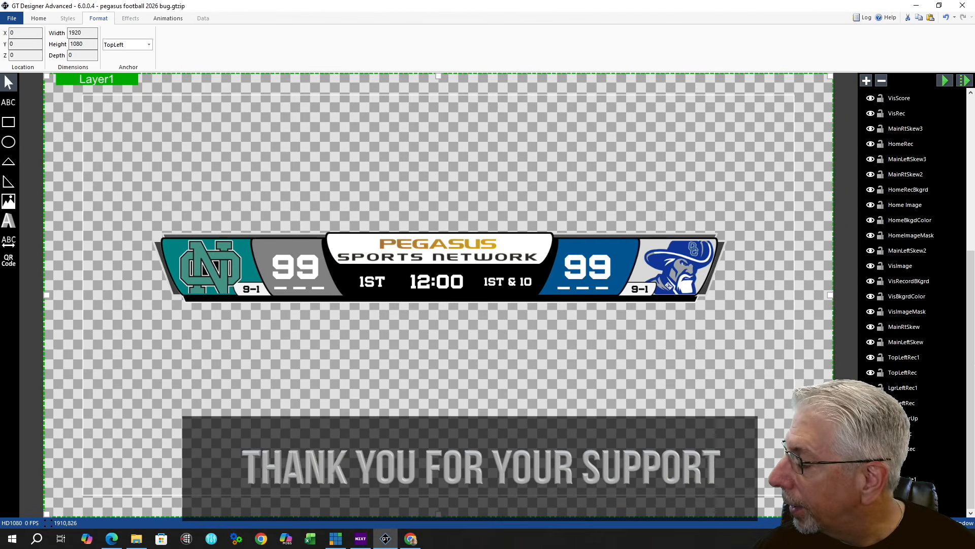
Step: Show the larger black panel beneath the score bug and add a ticker about 1085 by 82 across it
{"action": "left_click", "coordinate": [870, 433]}
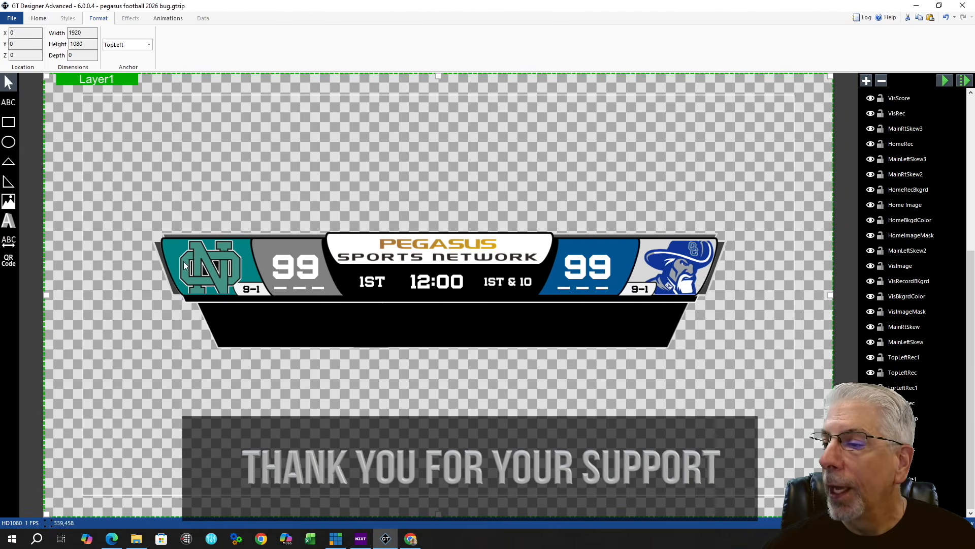
{"action": "left_click", "coordinate": [7, 242]}
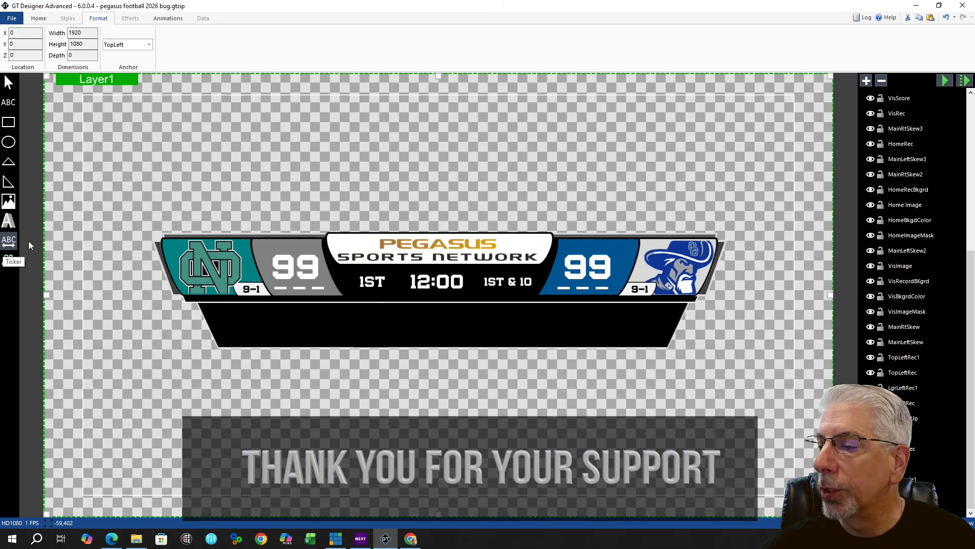
{"action": "mouse_move", "coordinate": [218, 309]}
{"action": "left_mouse_down"}
{"action": "mouse_move", "coordinate": [657, 322]}
{"action": "mouse_move", "coordinate": [666, 343]}
{"action": "left_mouse_up"}
{"action": "double_click", "coordinate": [241, 320]}
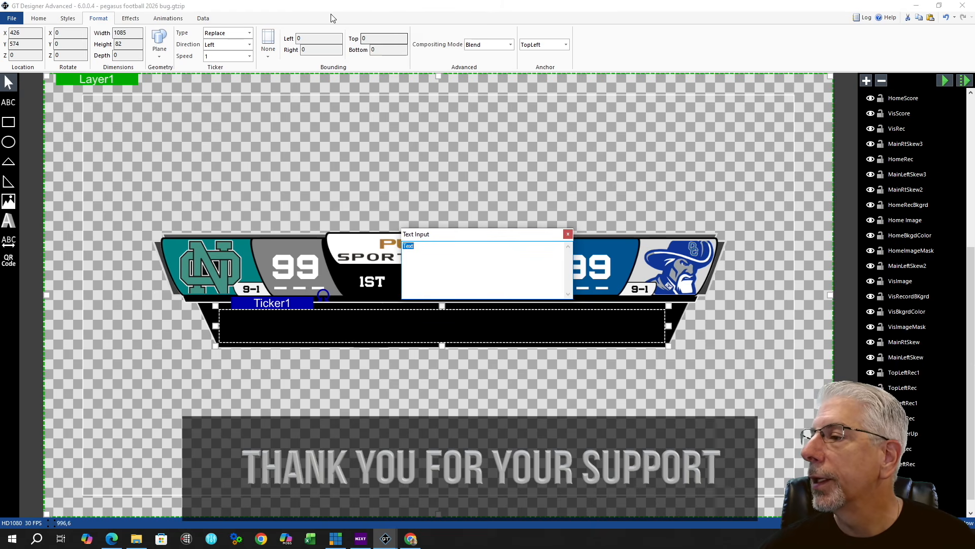
Step: Set the ticker's text fill to white and delete the ticker
{"action": "left_click", "coordinate": [39, 19]}
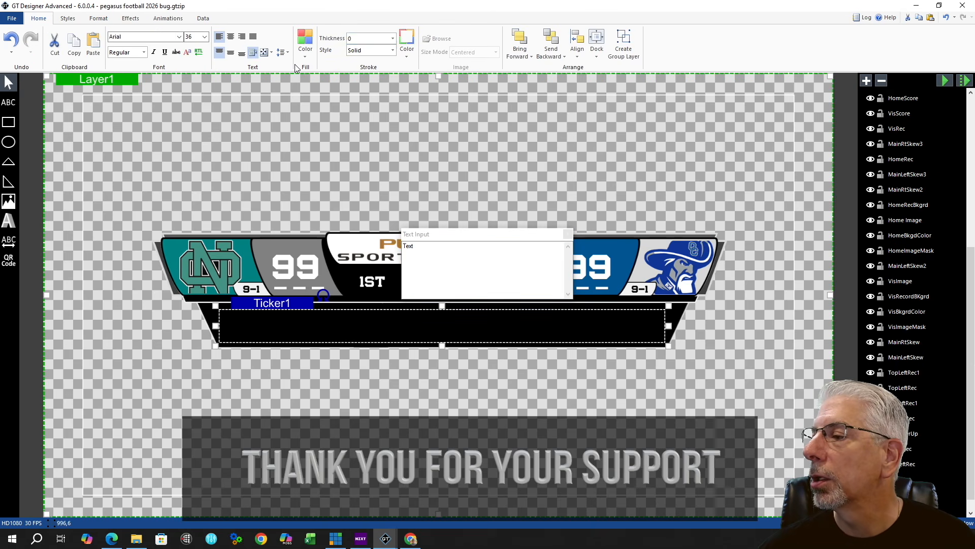
{"action": "left_click", "coordinate": [309, 57]}
{"action": "left_click", "coordinate": [383, 69]}
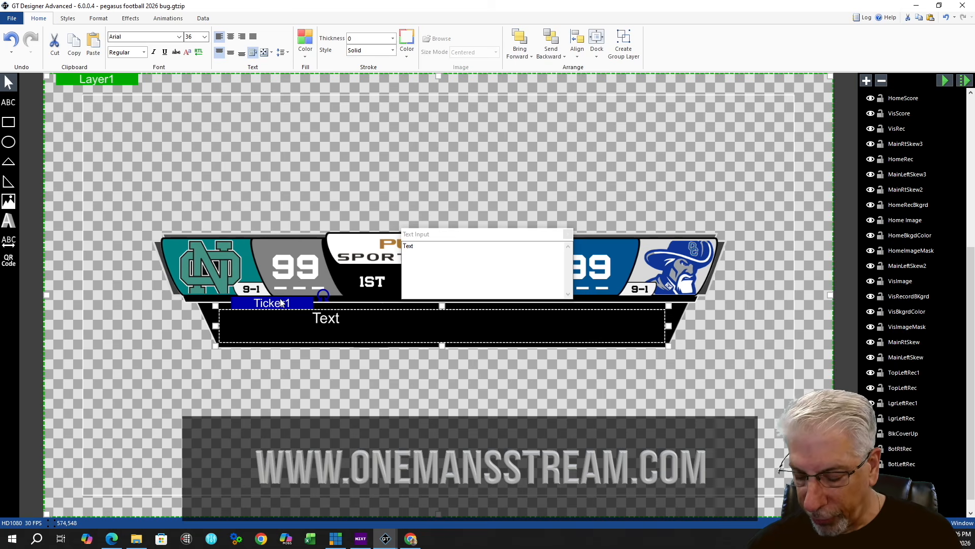
{"action": "key", "text": "Delete"}
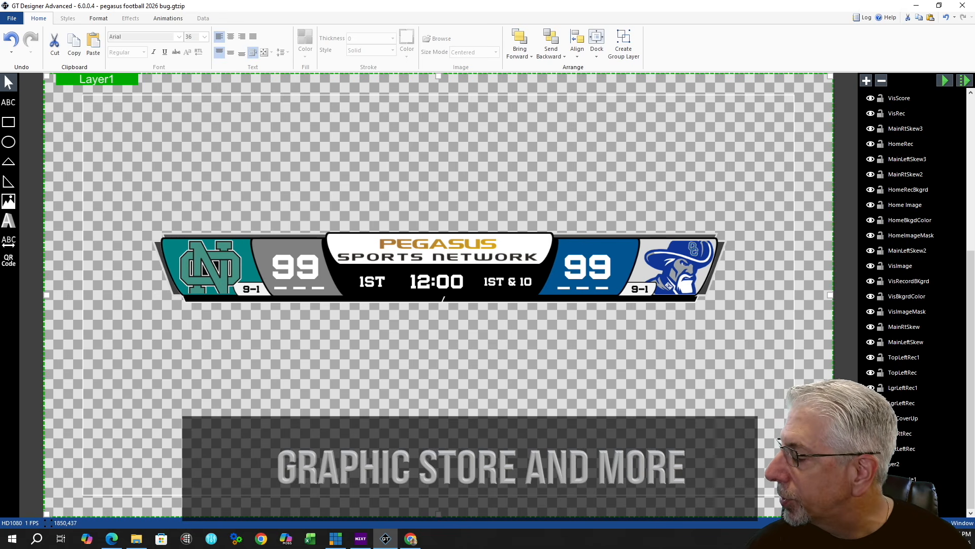
Step: Hide the team shapes, images, backgrounds, record texts and visitor score, working from TopLeftRec1 up through VisScore
{"action": "left_click", "coordinate": [872, 357]}
{"action": "left_click", "coordinate": [872, 341]}
{"action": "left_click", "coordinate": [872, 327]}
{"action": "left_click", "coordinate": [870, 311]}
{"action": "left_click", "coordinate": [870, 296]}
{"action": "left_click", "coordinate": [871, 281]}
{"action": "left_click", "coordinate": [871, 266]}
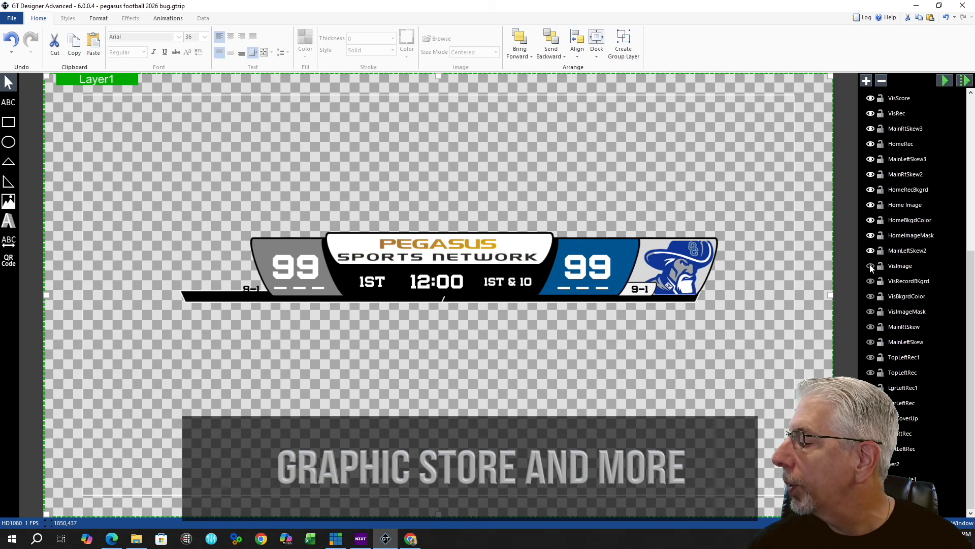
{"action": "left_click", "coordinate": [870, 250]}
{"action": "left_click", "coordinate": [871, 235]}
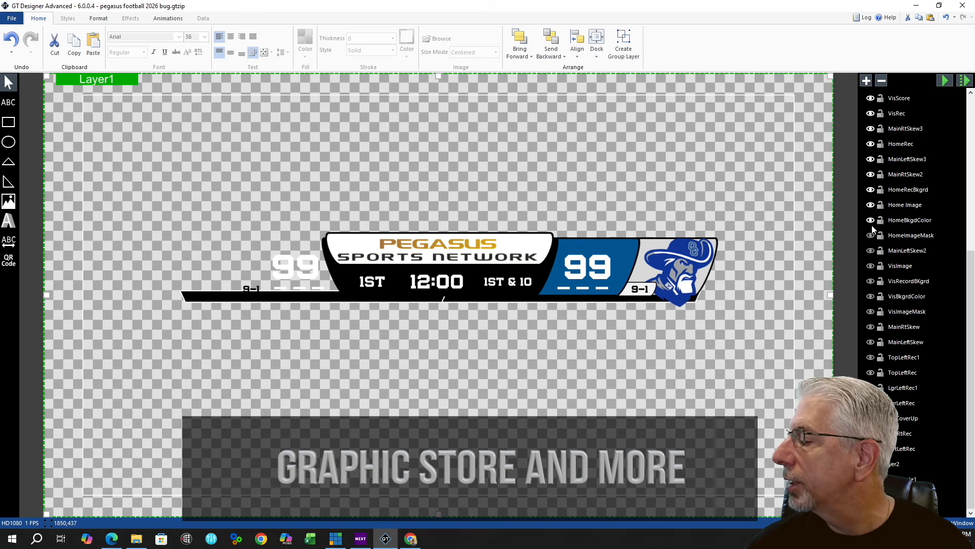
{"action": "left_click", "coordinate": [871, 220]}
{"action": "left_click", "coordinate": [871, 204]}
{"action": "left_click", "coordinate": [870, 189]}
{"action": "left_click", "coordinate": [871, 175]}
{"action": "left_click", "coordinate": [870, 159]}
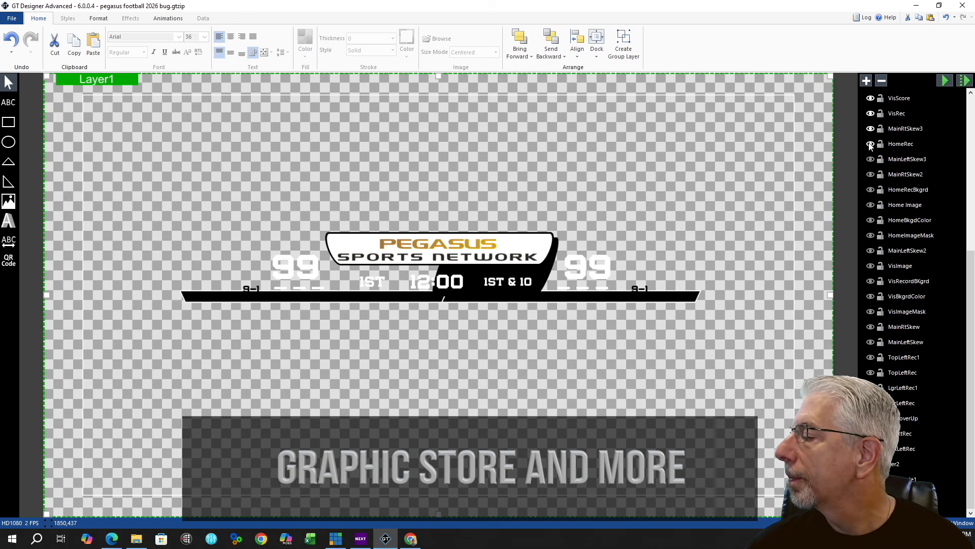
{"action": "left_click", "coordinate": [870, 144]}
{"action": "left_click", "coordinate": [871, 128]}
{"action": "left_click", "coordinate": [870, 113]}
{"action": "left_click", "coordinate": [871, 98]}
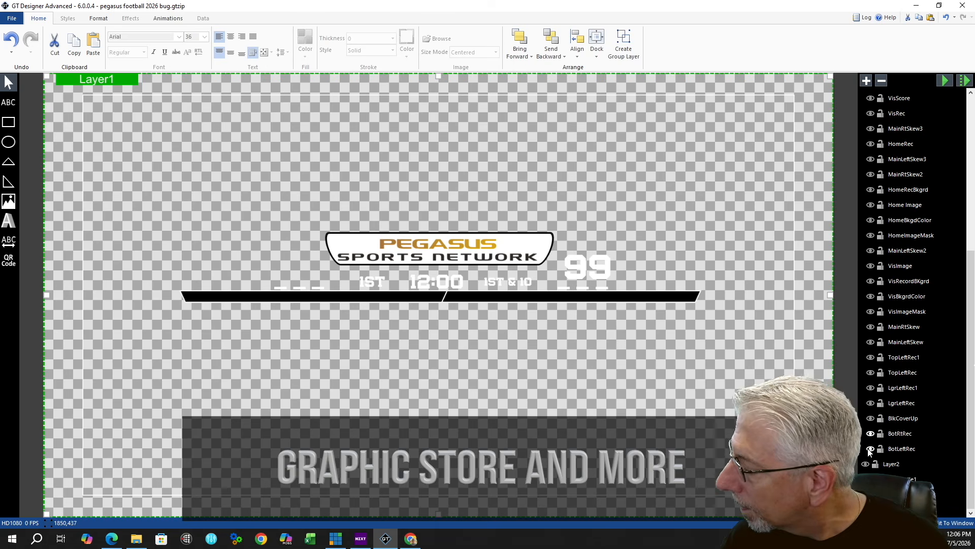
Step: Hide the home score, network logo pieces, clock, quarter, timeout marks and down text, from HomeScore up through DownandDist
{"action": "scroll", "coordinate": [949, 282], "scroll_direction": "up", "scroll_amount": 5}
{"action": "left_click", "coordinate": [870, 340]}
{"action": "left_click", "coordinate": [871, 324]}
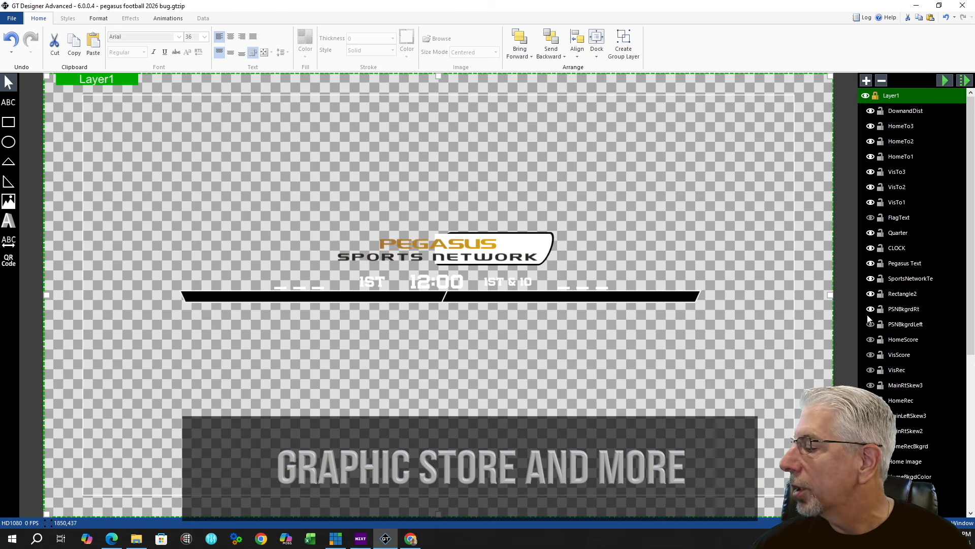
{"action": "left_click", "coordinate": [871, 309]}
{"action": "left_click", "coordinate": [871, 293]}
{"action": "left_click", "coordinate": [871, 278]}
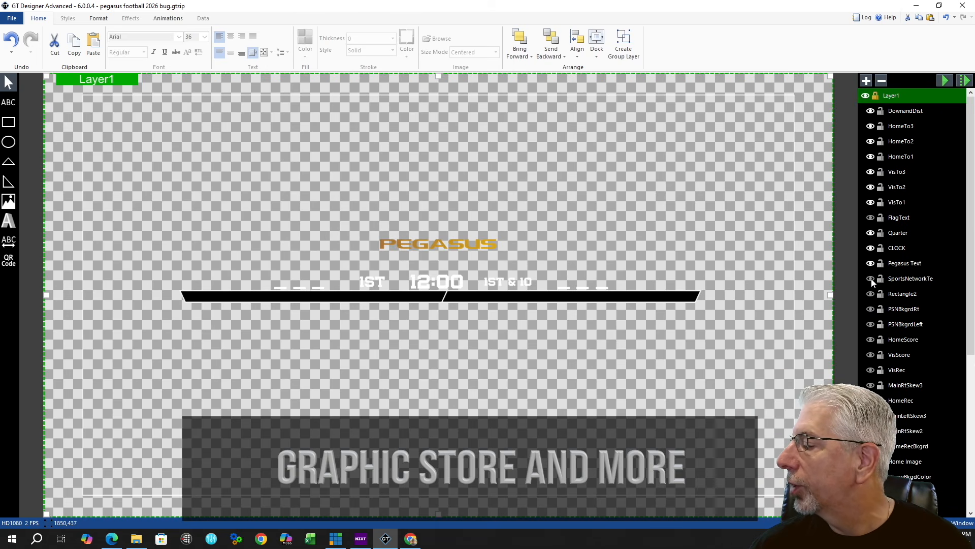
{"action": "left_click", "coordinate": [871, 263]}
{"action": "left_click", "coordinate": [871, 248]}
{"action": "left_click", "coordinate": [871, 233]}
{"action": "left_click", "coordinate": [871, 218]}
{"action": "left_click", "coordinate": [870, 202]}
{"action": "left_click", "coordinate": [870, 187]}
{"action": "left_click", "coordinate": [871, 172]}
{"action": "left_click", "coordinate": [870, 156]}
{"action": "left_click", "coordinate": [871, 141]}
{"action": "left_click", "coordinate": [870, 126]}
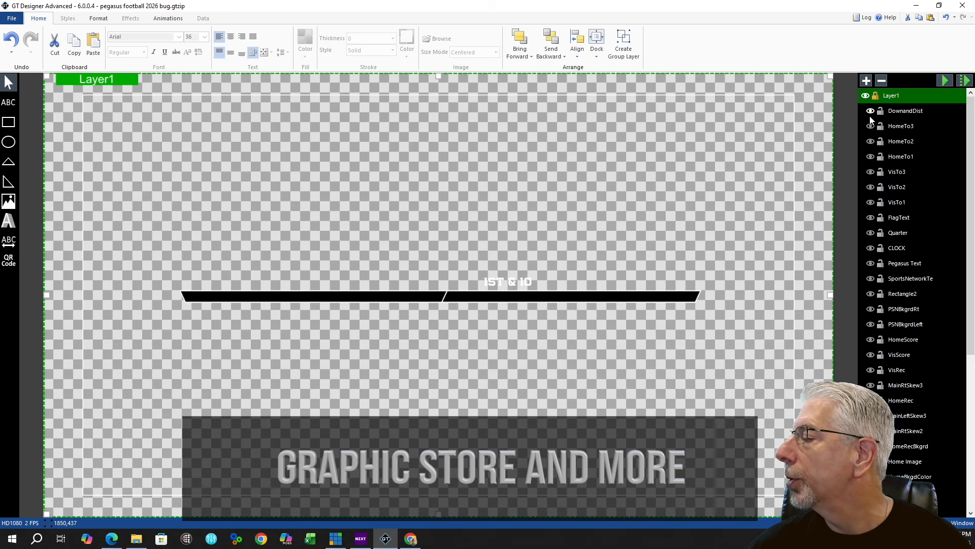
{"action": "left_click", "coordinate": [871, 111]}
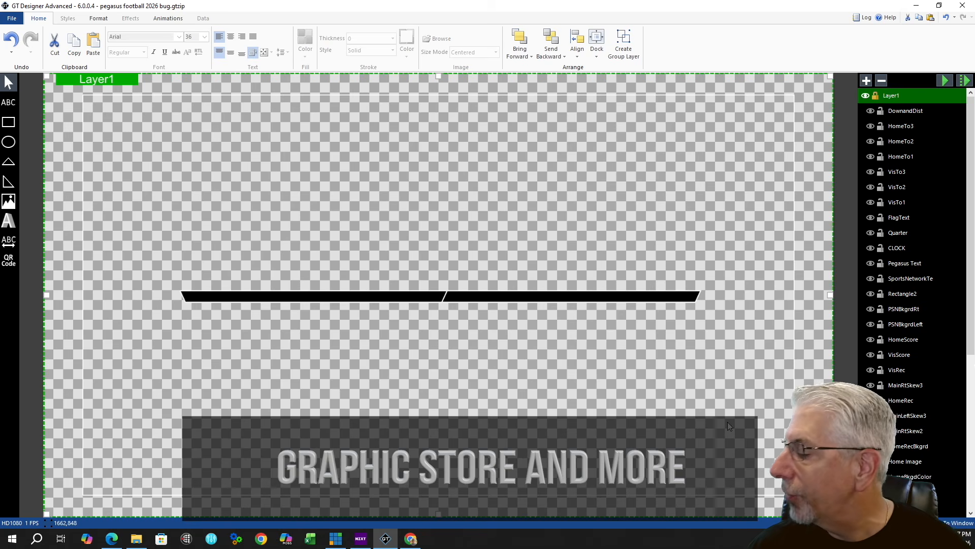
Step: Hide the two bottom bars, BotLeftRec and BotRtRec, and show only the BotLeftRec bar again
{"action": "scroll", "coordinate": [890, 418], "scroll_direction": "down", "scroll_amount": 6}
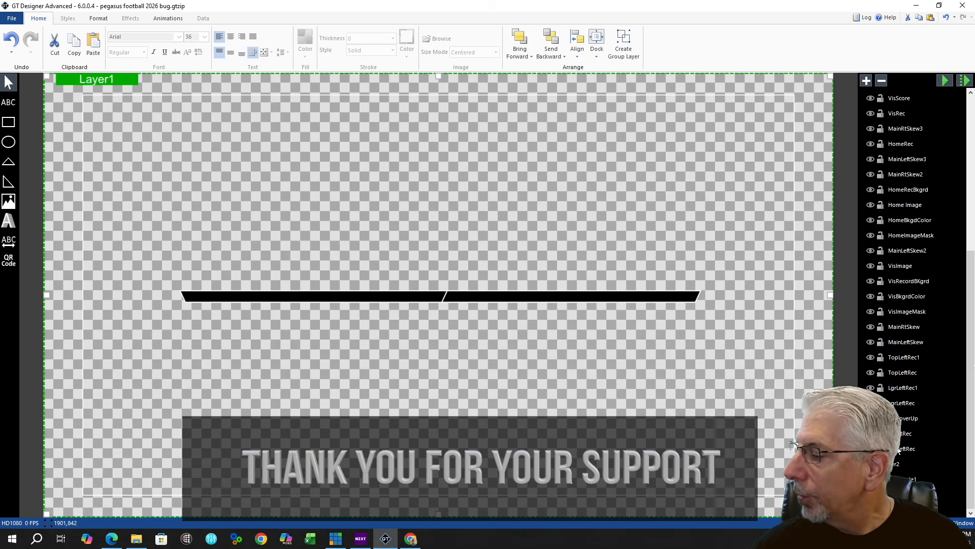
{"action": "left_click", "coordinate": [871, 449]}
{"action": "left_click", "coordinate": [871, 433]}
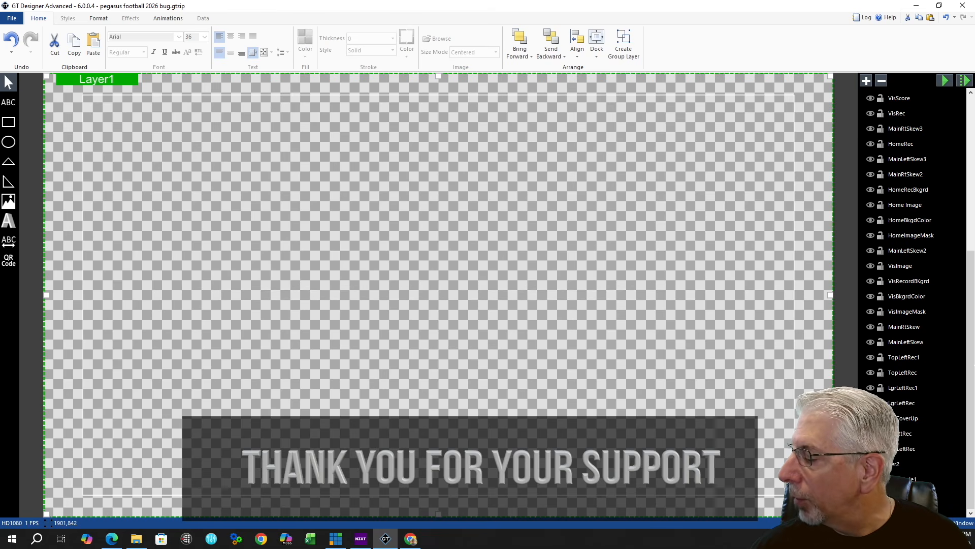
{"action": "left_click", "coordinate": [871, 419]}
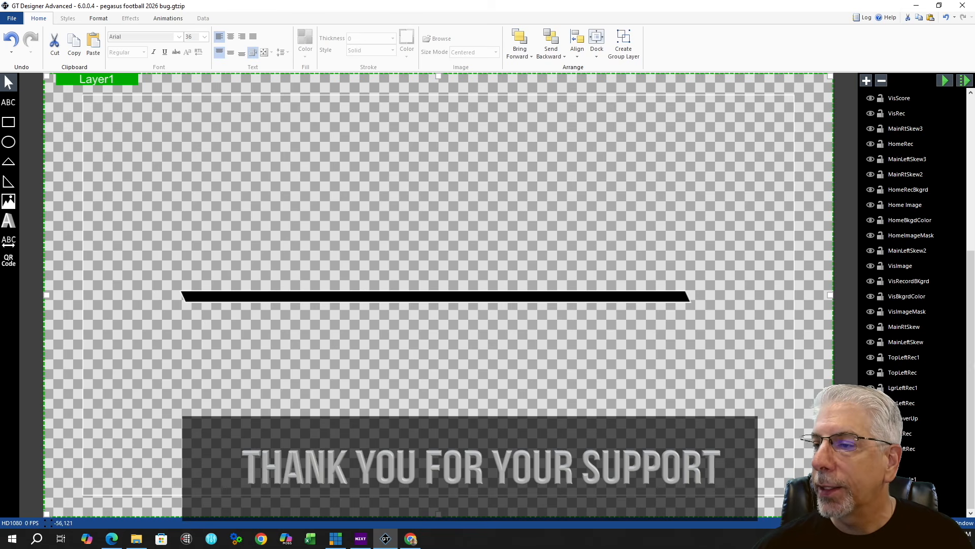
Step: Draw a long thin rectangle below the black bar and set its X skew to -20
{"action": "left_click", "coordinate": [10, 124]}
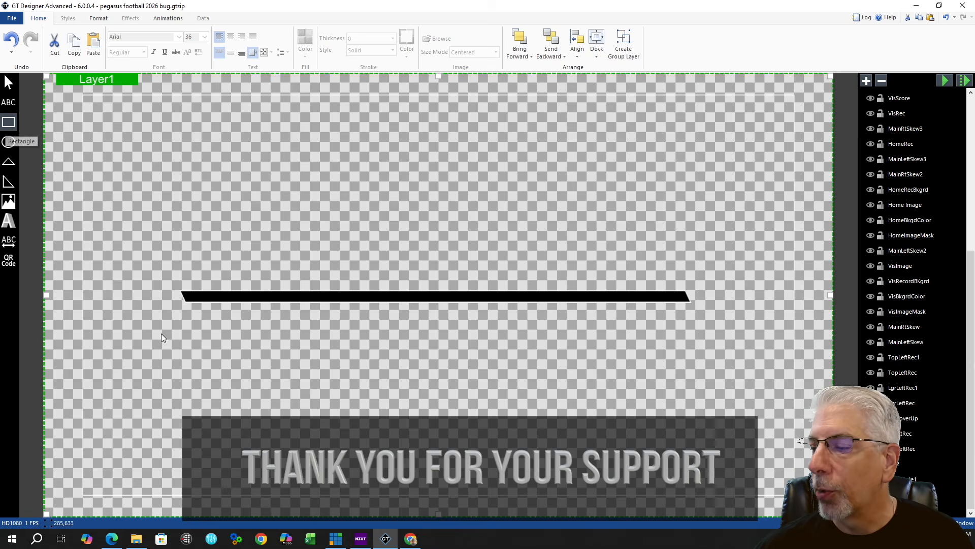
{"action": "mouse_move", "coordinate": [178, 357]}
{"action": "left_mouse_down"}
{"action": "mouse_move", "coordinate": [590, 386]}
{"action": "mouse_move", "coordinate": [608, 367]}
{"action": "left_mouse_up"}
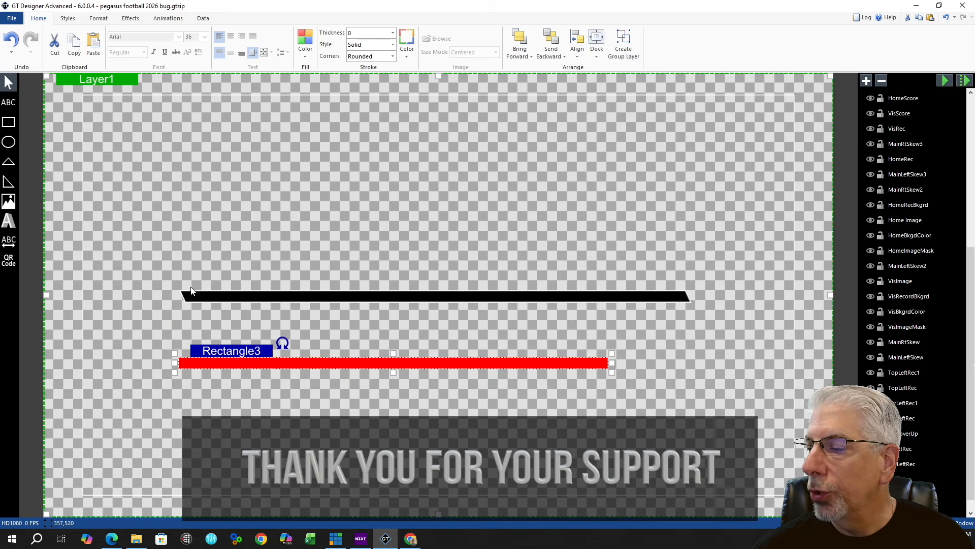
{"action": "left_click", "coordinate": [131, 18]}
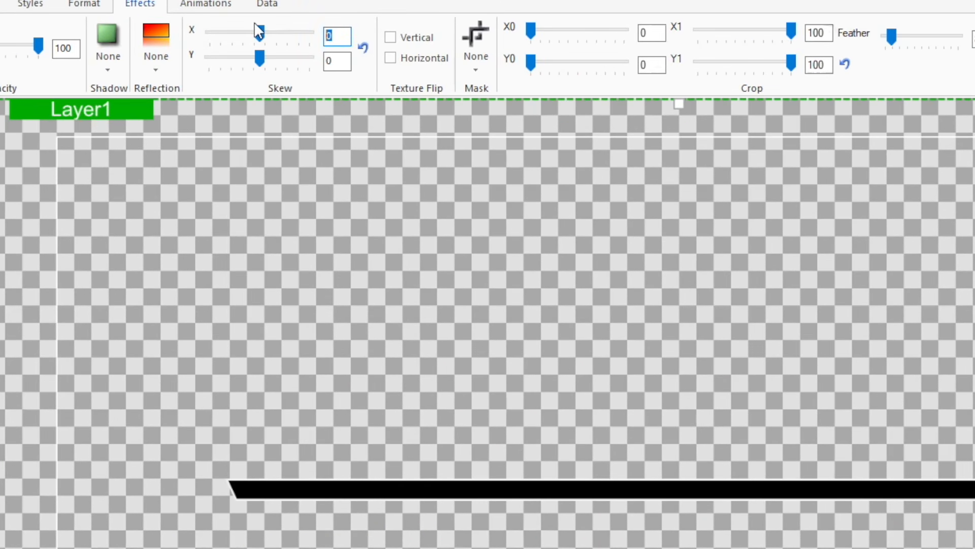
{"action": "type", "text": "0"}
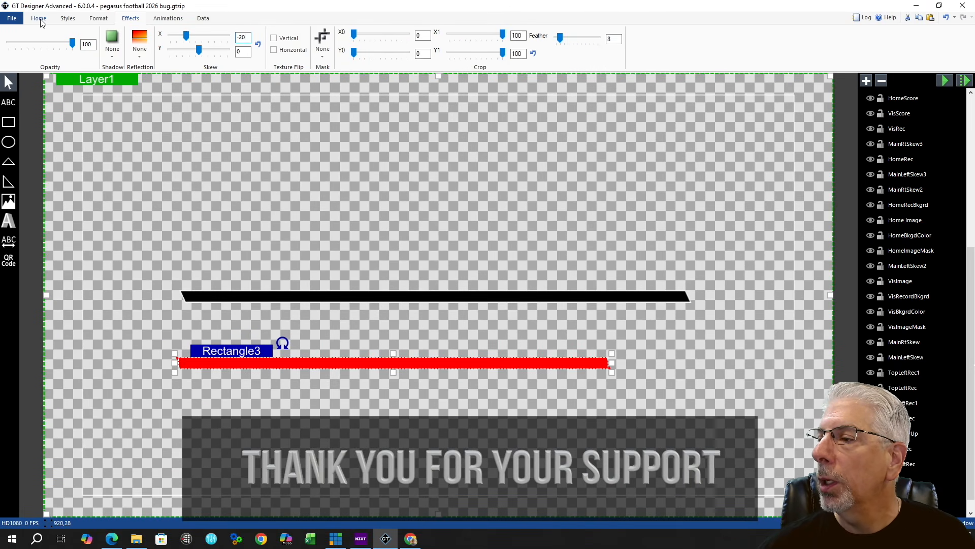
Step: Fill the new skewed thin rectangle with solid black
{"action": "left_click", "coordinate": [38, 19]}
{"action": "left_click", "coordinate": [309, 57]}
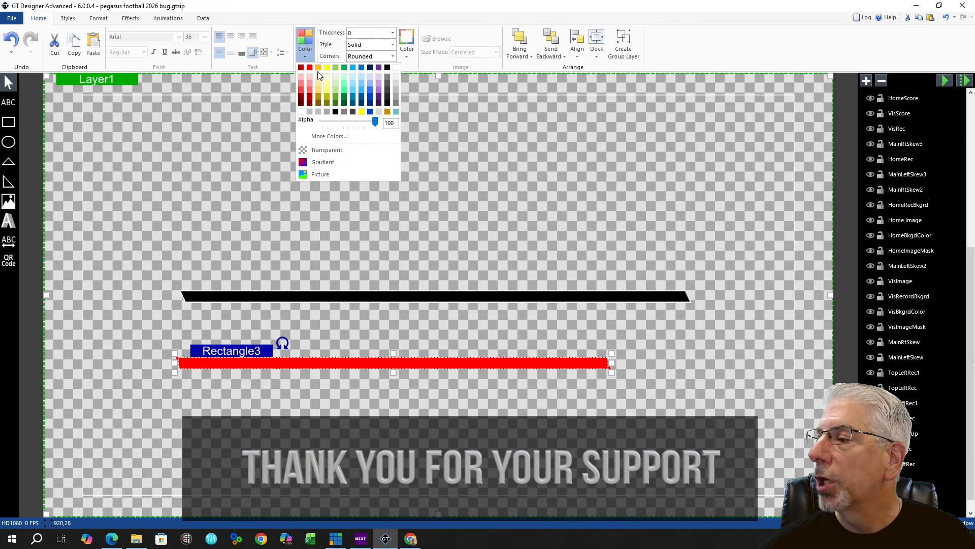
{"action": "left_click", "coordinate": [387, 67]}
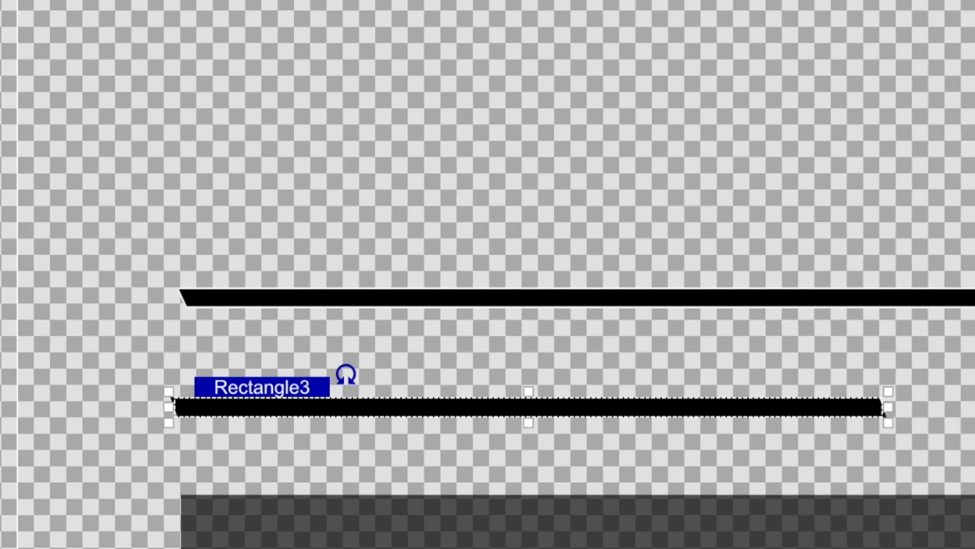
{"action": "left_click", "coordinate": [448, 11]}
{"action": "left_click", "coordinate": [499, 68]}
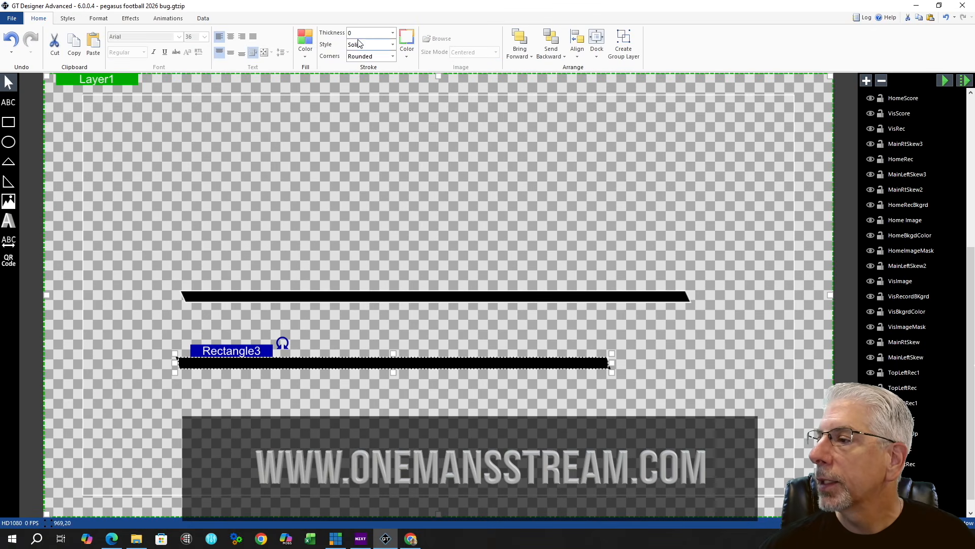
Step: Give the new black bar a solid outline with a stroke thickness of 2
{"action": "left_click", "coordinate": [394, 33]}
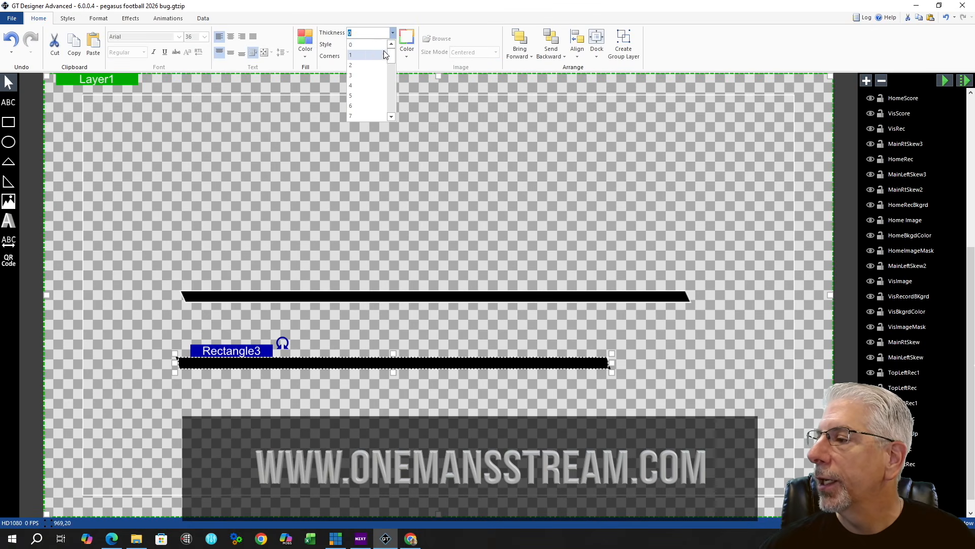
{"action": "left_click", "coordinate": [367, 76]}
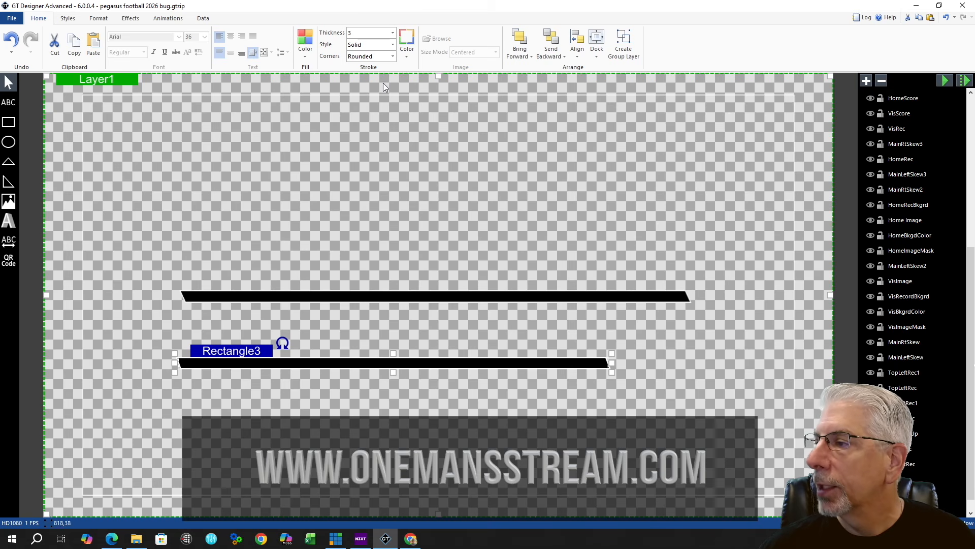
{"action": "left_click", "coordinate": [393, 32]}
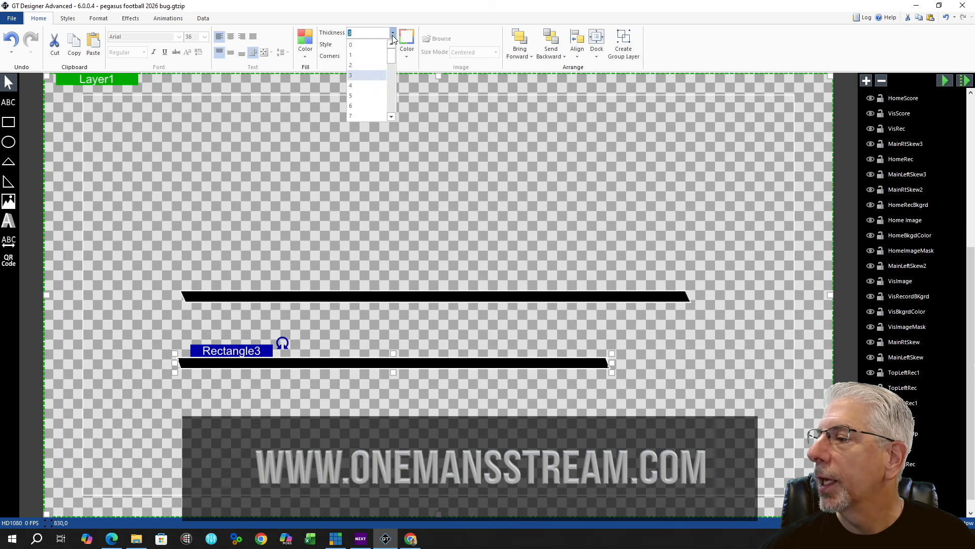
{"action": "left_click", "coordinate": [370, 65]}
{"action": "left_click", "coordinate": [246, 425]}
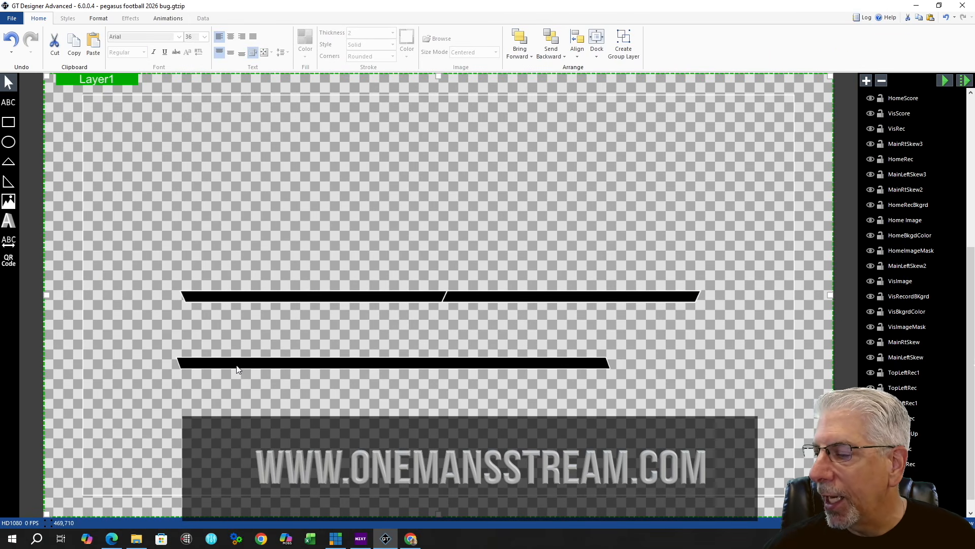
Step: Duplicate the lower black bar in place and set the copy's X skew to 20
{"action": "left_click", "coordinate": [230, 366]}
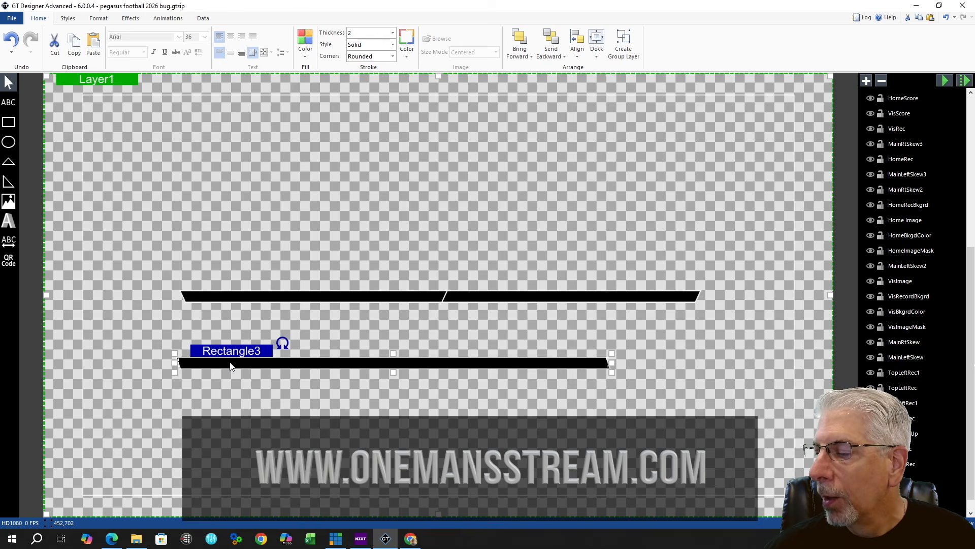
{"action": "right_click", "coordinate": [230, 366]}
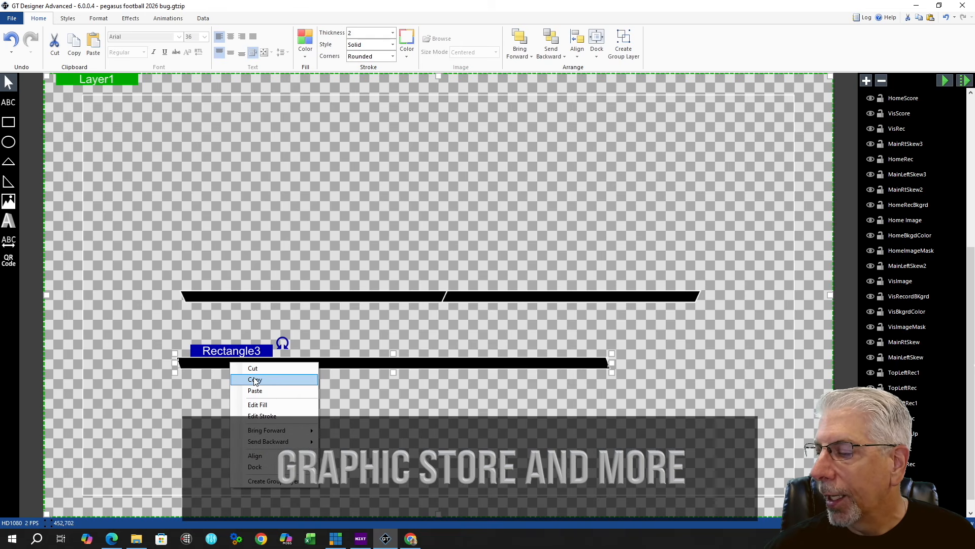
{"action": "left_click", "coordinate": [254, 376]}
{"action": "right_click", "coordinate": [246, 367]}
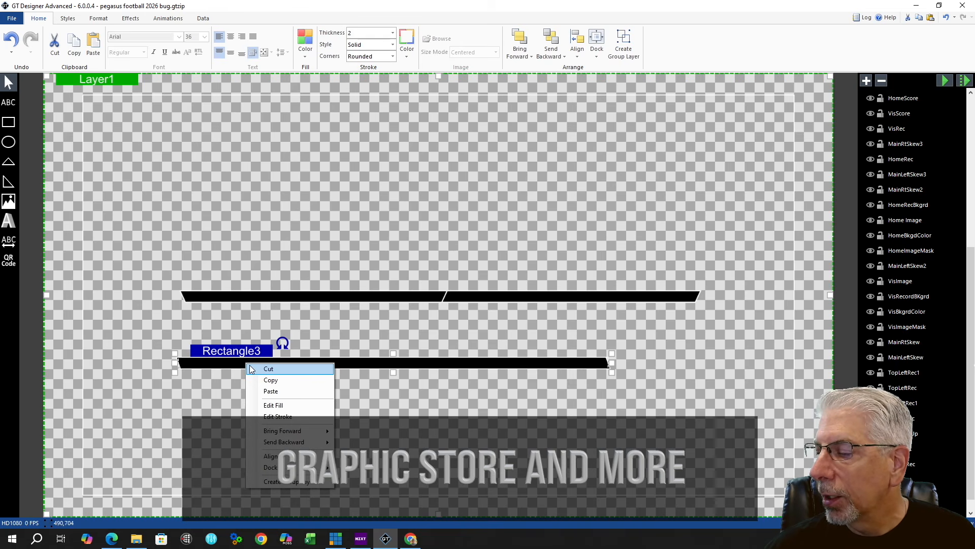
{"action": "left_click", "coordinate": [271, 391]}
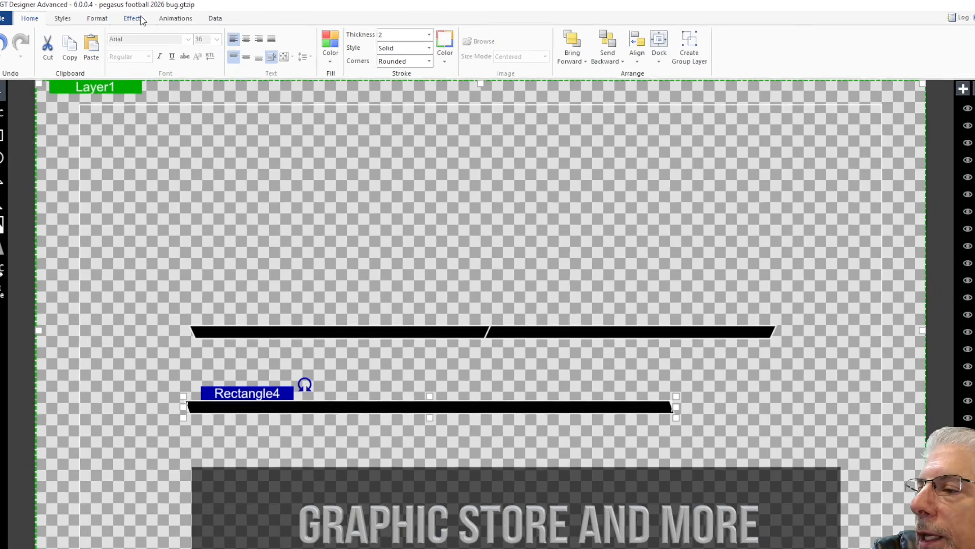
{"action": "left_click", "coordinate": [131, 19]}
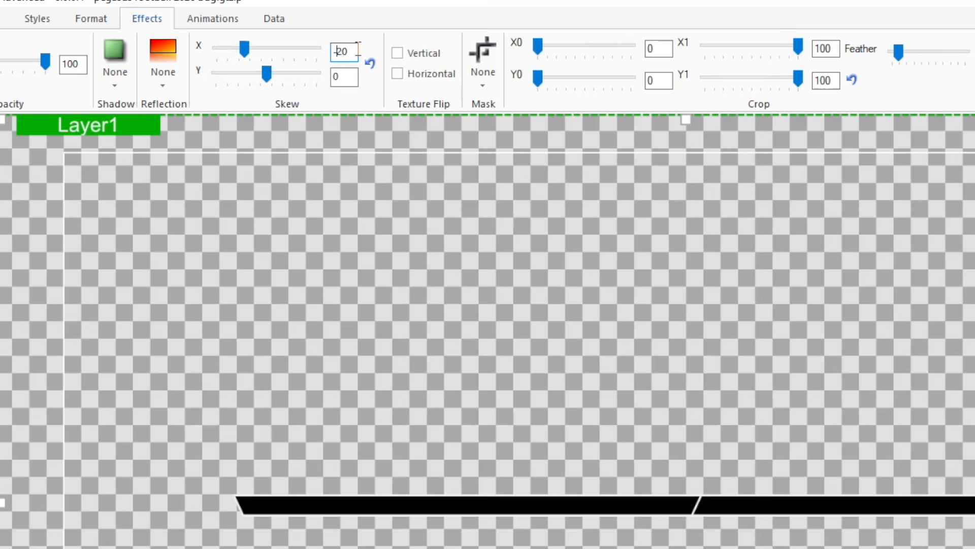
{"action": "key", "text": "BackSpace"}
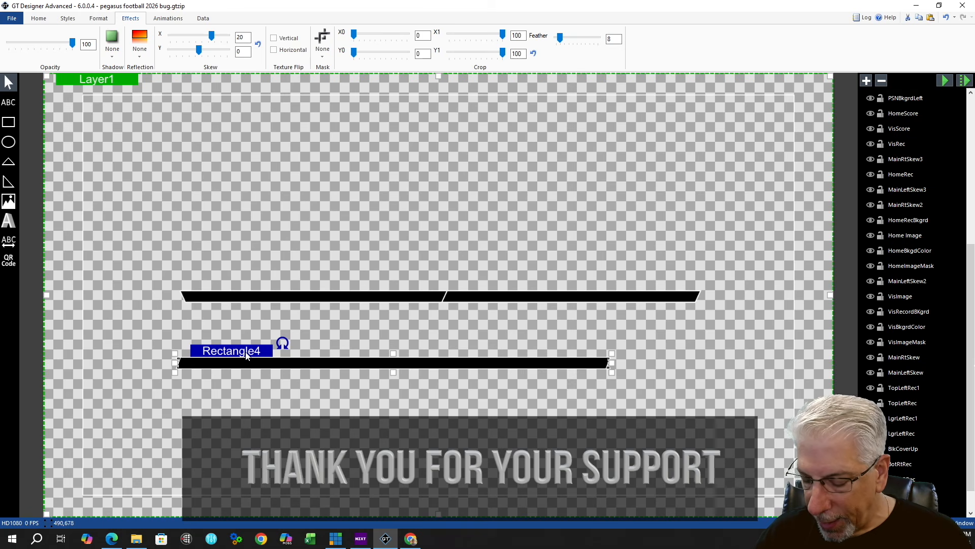
Step: Move the duplicated bar horizontally to the right so both pieces form one long bar with opposite slanted ends
{"action": "key", "text": "Right"}
{"action": "key", "text": "Right"}
{"action": "key", "text": "Right"}
{"action": "key", "text": "Right"}
{"action": "key", "text": "Right"}
{"action": "key", "text": "Right"}
{"action": "key", "text": "Right"}
{"action": "key", "text": "Right"}
{"action": "key", "text": "Right"}
{"action": "key", "text": "Right"}
{"action": "key", "text": "Right"}
{"action": "key", "text": "Right"}
{"action": "key", "text": "Right"}
{"action": "key", "text": "Right"}
{"action": "key", "text": "Right"}
{"action": "key", "text": "Right"}
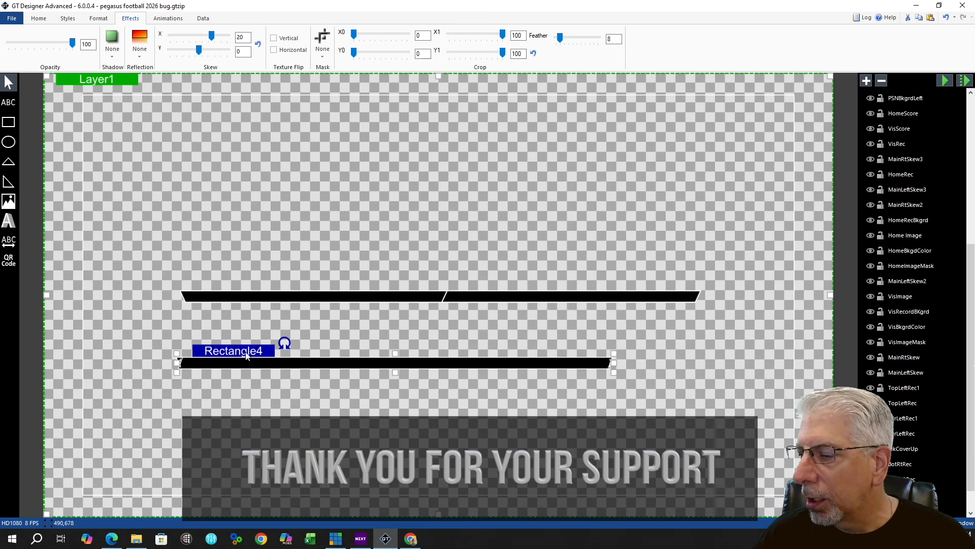
{"action": "key", "text": "Right"}
{"action": "key", "text": "Right"}
{"action": "key", "text": "Right"}
{"action": "key", "text": "Right"}
{"action": "key", "text": "Right"}
{"action": "key", "text": "Right"}
{"action": "key", "text": "Right"}
{"action": "key", "text": "Right"}
{"action": "key", "text": "Right"}
{"action": "key", "text": "Right"}
{"action": "key", "text": "Right"}
{"action": "key", "text": "Right"}
{"action": "key", "text": "Right"}
{"action": "key", "text": "Right"}
{"action": "key", "text": "Right"}
{"action": "key", "text": "Right"}
{"action": "key", "text": "Right"}
{"action": "key", "text": "Right"}
{"action": "key", "text": "Right"}
{"action": "key", "text": "Right"}
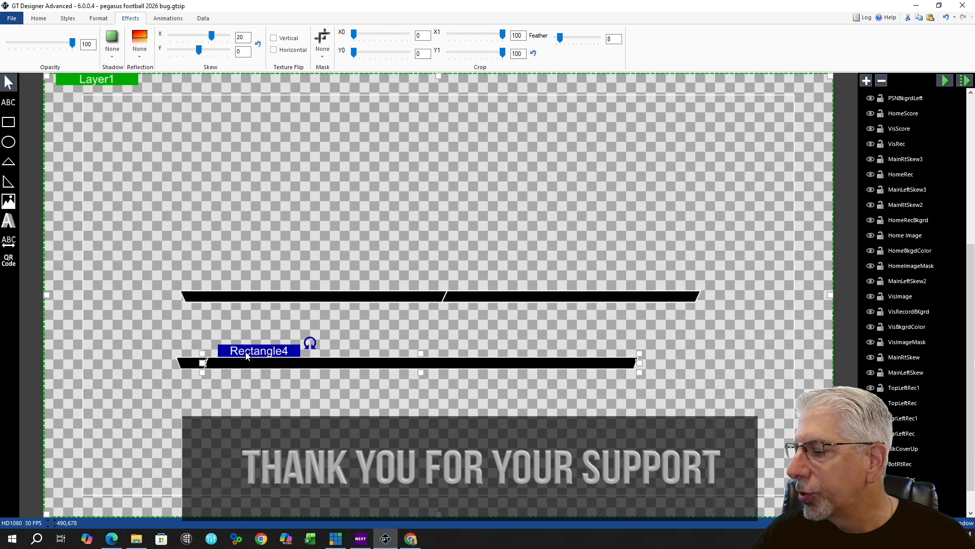
{"action": "key", "text": "Right"}
{"action": "key", "text": "Right"}
{"action": "key", "text": "Right"}
{"action": "key", "text": "Right"}
{"action": "key", "text": "Right"}
{"action": "key", "text": "Right"}
{"action": "key", "text": "Right"}
{"action": "key", "text": "Right"}
{"action": "key", "text": "Right"}
{"action": "key", "text": "Right"}
{"action": "key", "text": "Right"}
{"action": "key", "text": "Right"}
{"action": "key", "text": "Right"}
{"action": "key", "text": "Right"}
{"action": "key", "text": "Right"}
{"action": "key", "text": "Right"}
{"action": "key", "text": "Right"}
{"action": "key", "text": "Right"}
{"action": "key", "text": "Right"}
{"action": "key", "text": "Right"}
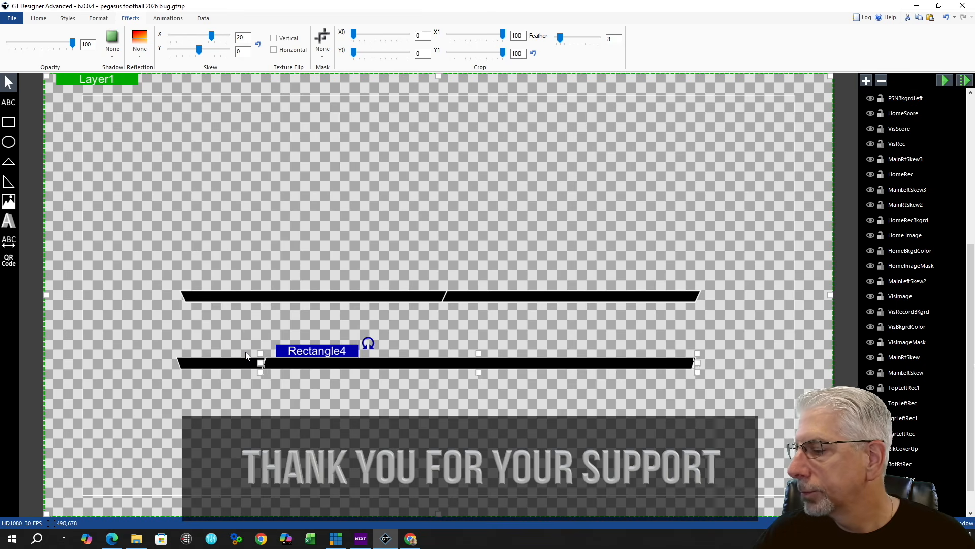
{"action": "key", "text": "Right"}
{"action": "key", "text": "Right"}
{"action": "key", "text": "Right"}
{"action": "key", "text": "Right"}
{"action": "key", "text": "Right"}
{"action": "key", "text": "Right"}
{"action": "left_click", "coordinate": [274, 355]}
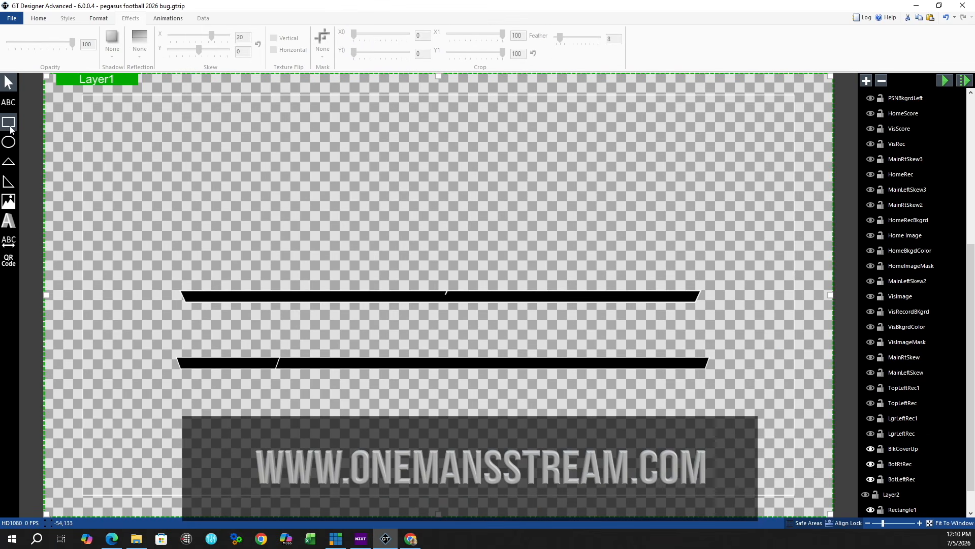
Step: Draw a small rectangle over the slanted seam in the lower bar and fill it with black
{"action": "left_click", "coordinate": [7, 123]}
{"action": "left_click", "coordinate": [274, 363]}
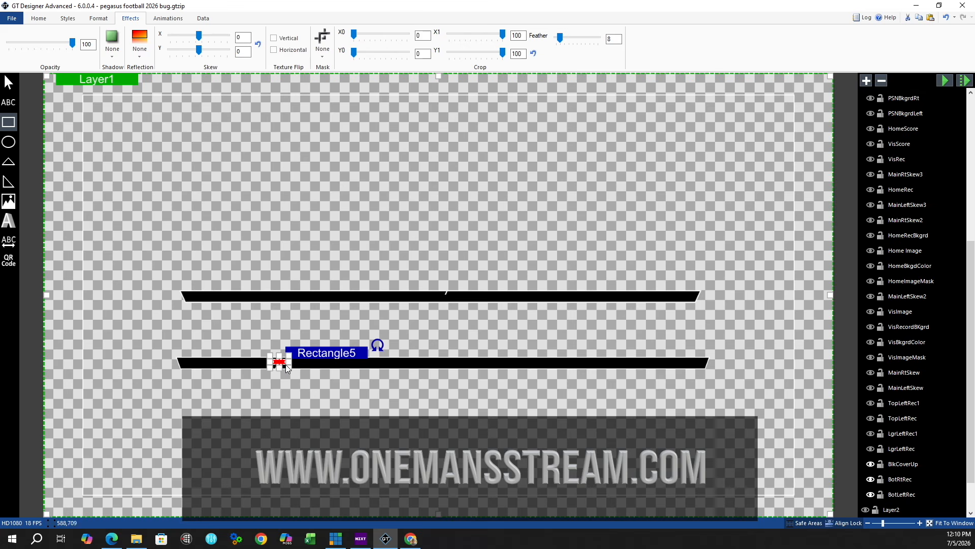
{"action": "left_click_drag", "start_coordinate": [285, 367], "coordinate": [284, 367]}
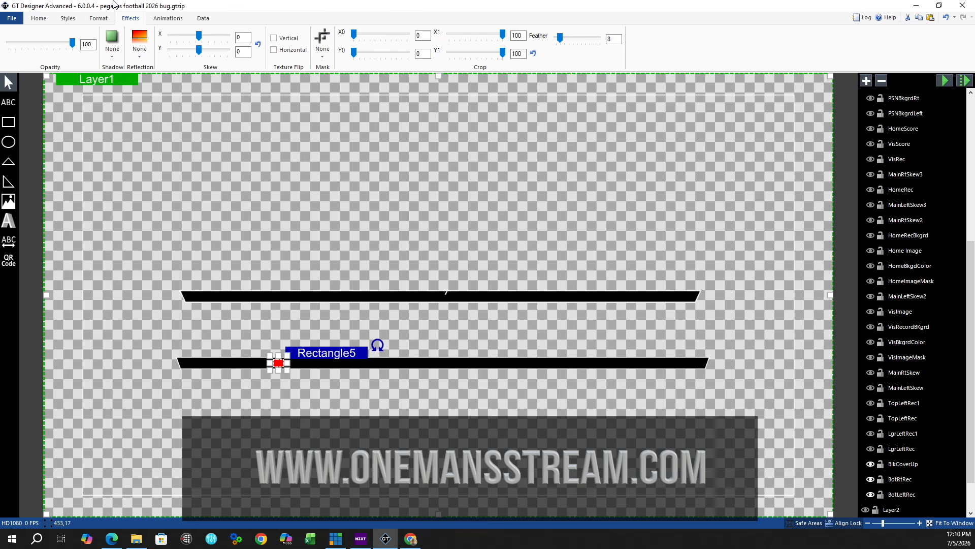
{"action": "left_click", "coordinate": [40, 19]}
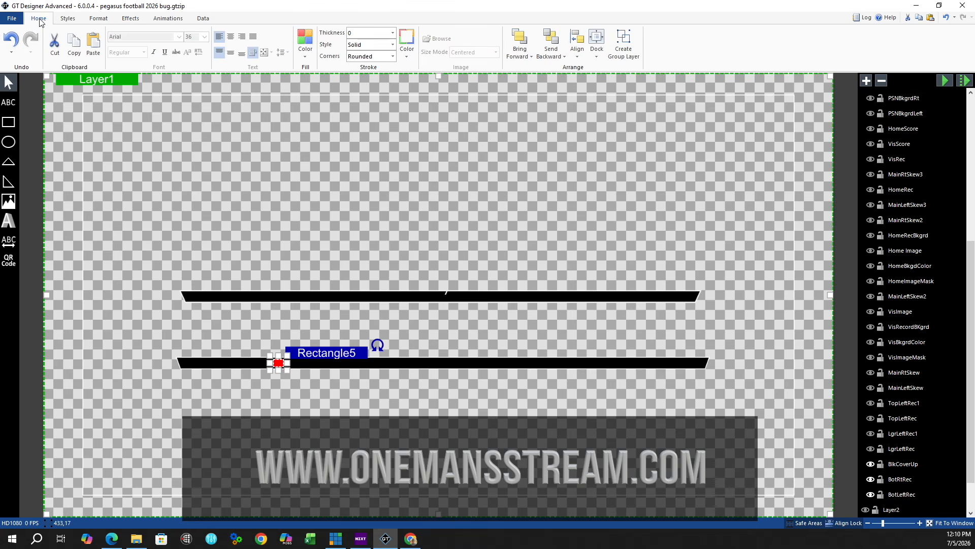
{"action": "left_click", "coordinate": [305, 52]}
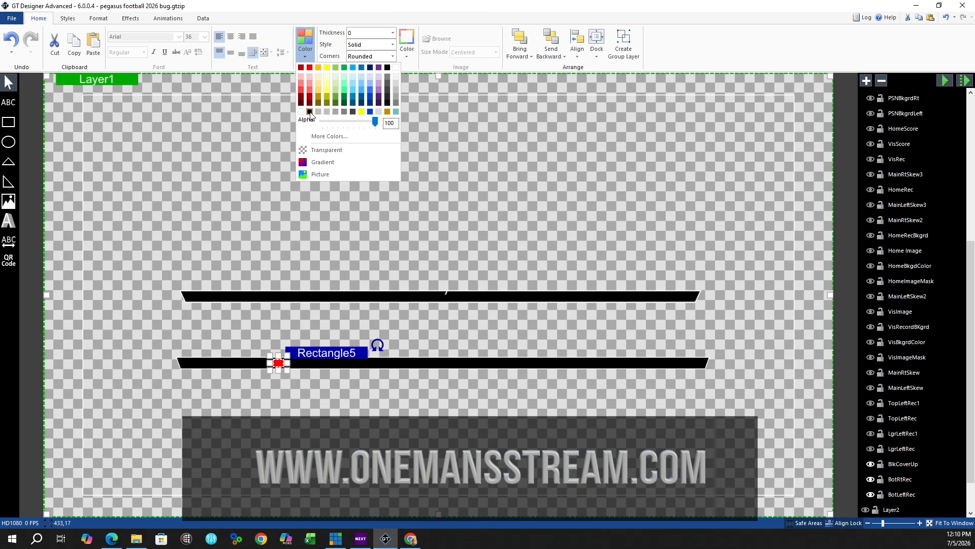
{"action": "left_click", "coordinate": [310, 112]}
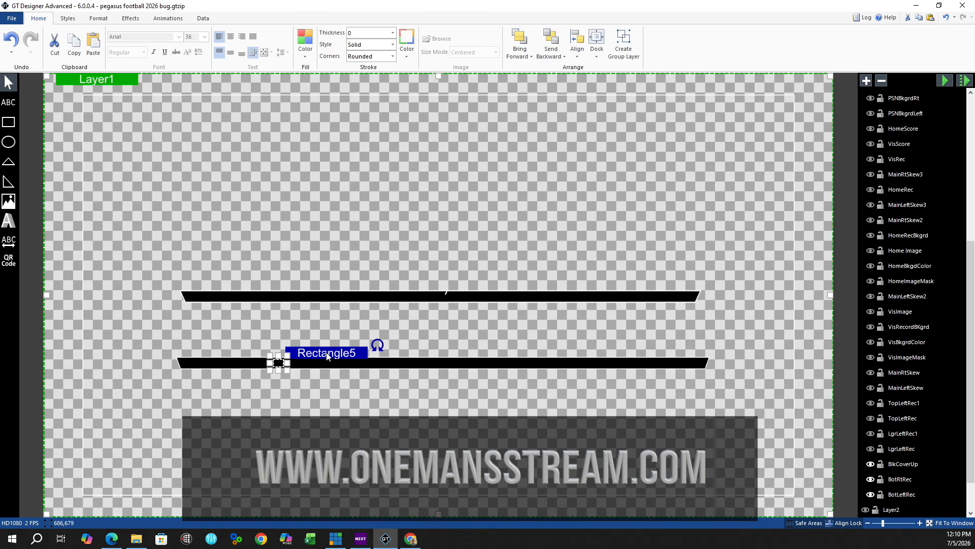
Step: Nudge the small black cover rectangle slightly down over the seam and check the fit with it deselected
{"action": "key", "text": "Down"}
{"action": "key", "text": "Down"}
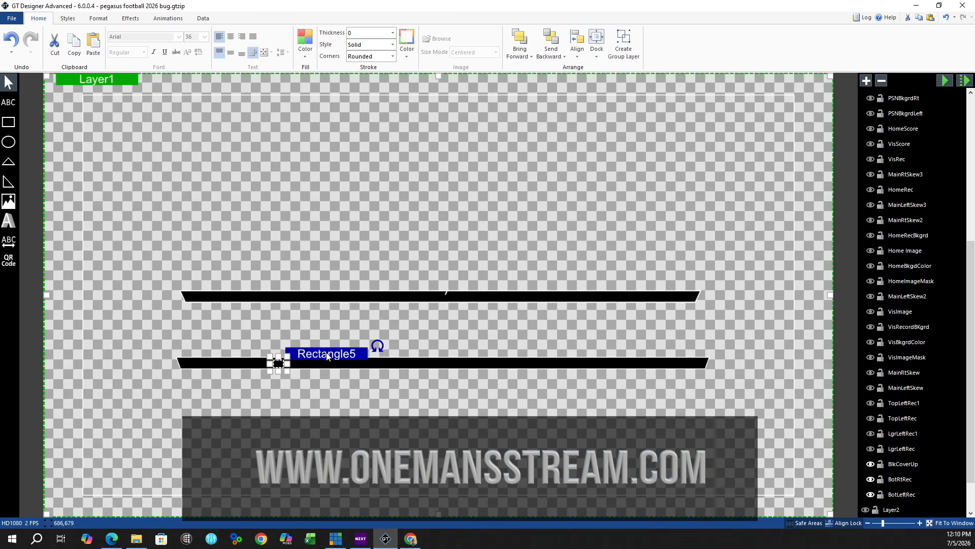
{"action": "left_click", "coordinate": [333, 426]}
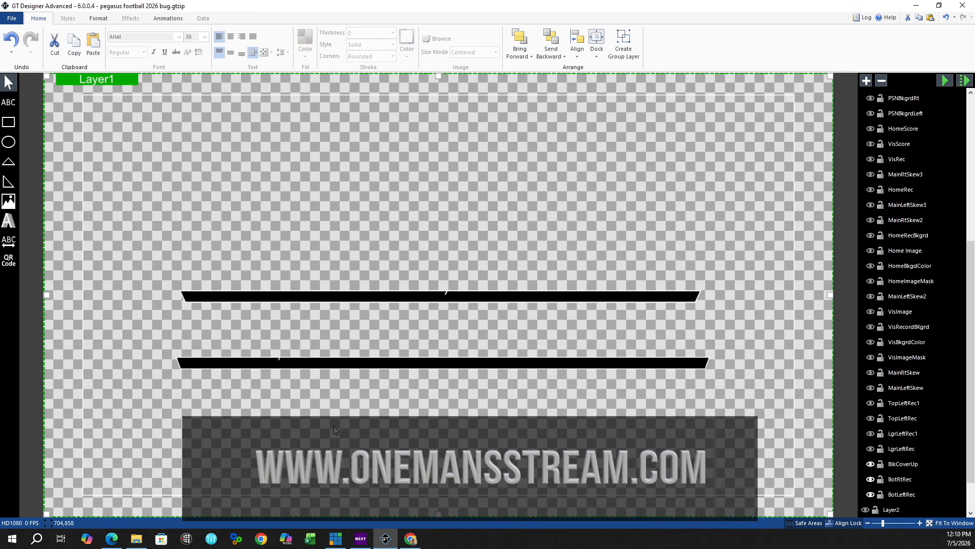
{"action": "left_click", "coordinate": [278, 364]}
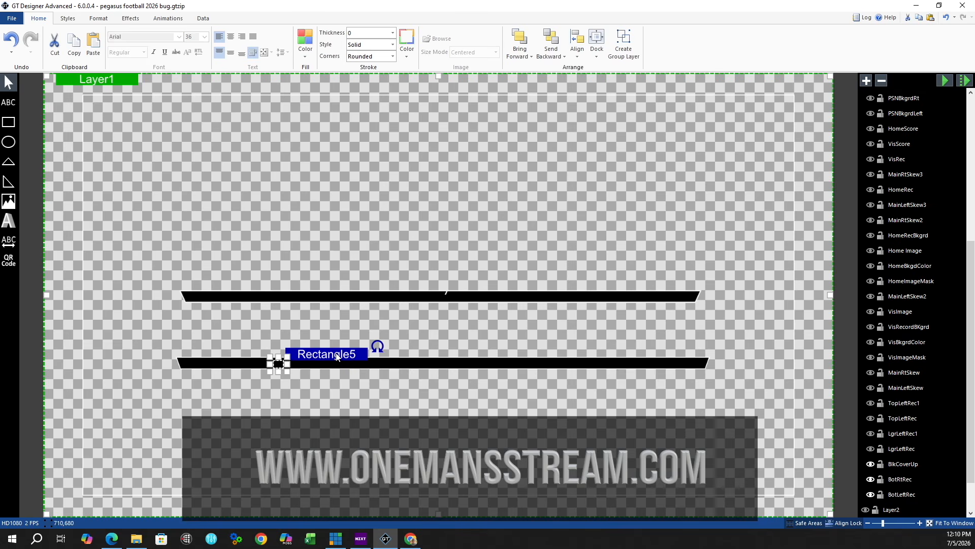
{"action": "left_click", "coordinate": [229, 408]}
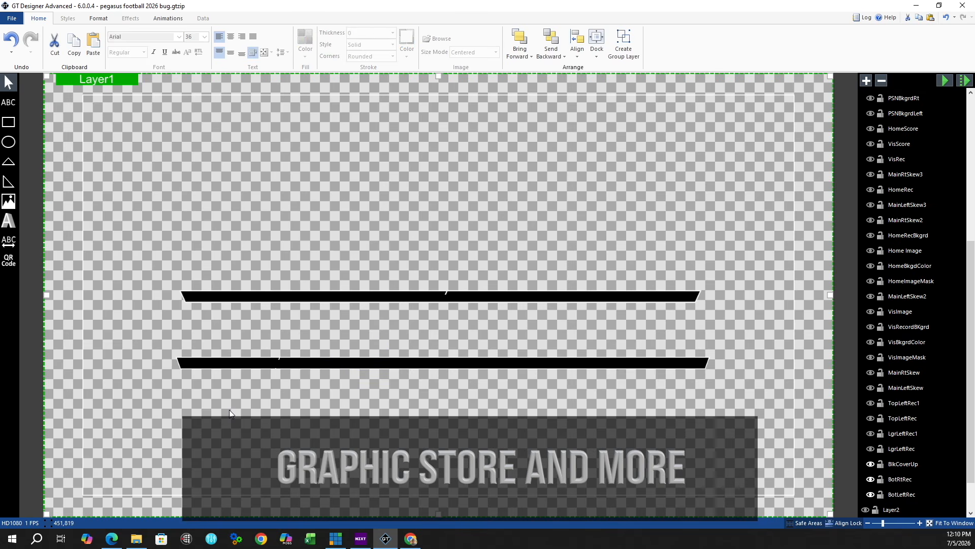
{"action": "left_click", "coordinate": [279, 364]}
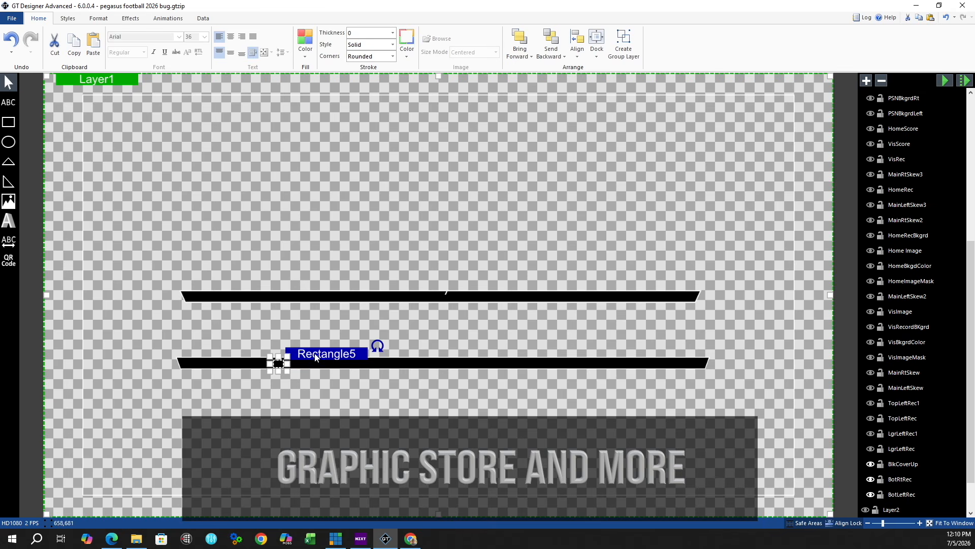
{"action": "left_click", "coordinate": [289, 448]}
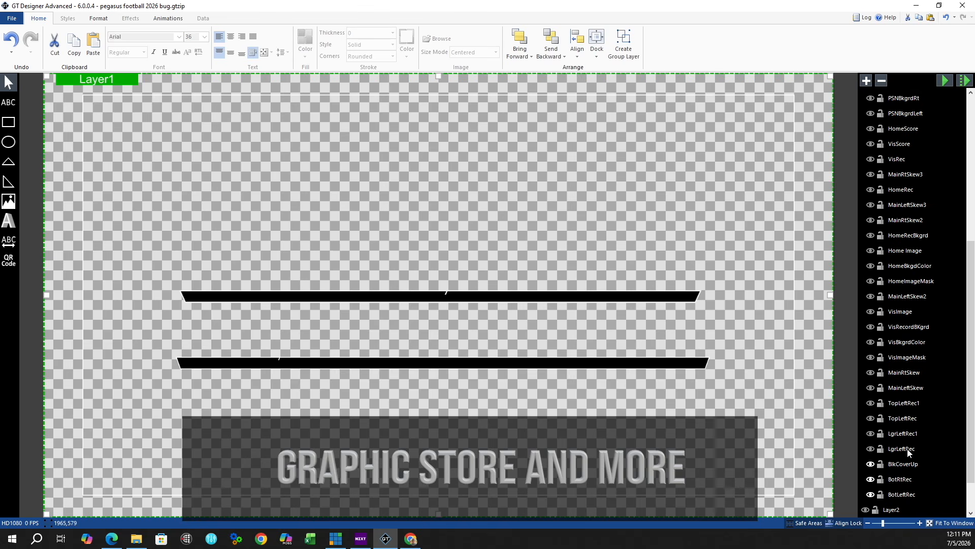
Step: Show the LgrLeftRec shape, then draw a similar-sized rectangle below the lower bar and set its X skew to -20
{"action": "left_click", "coordinate": [871, 449]}
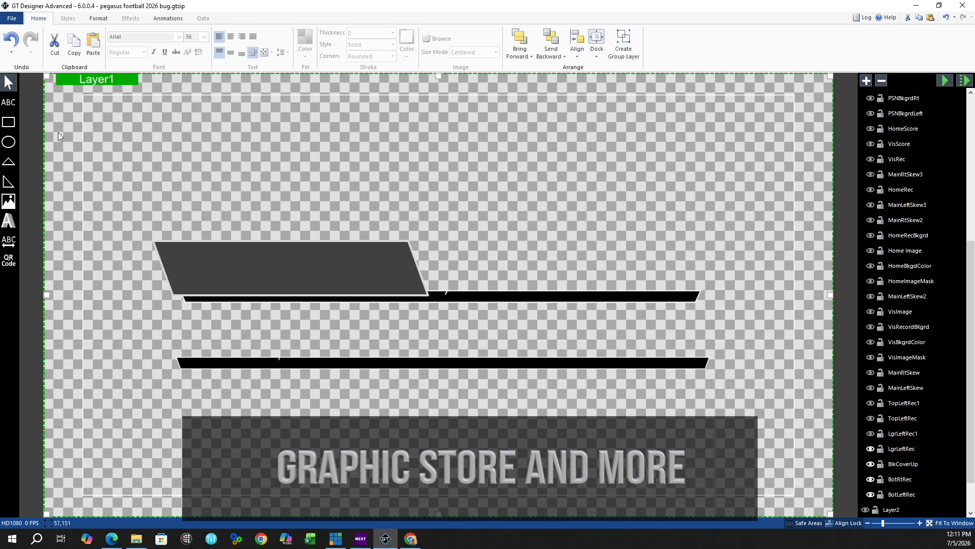
{"action": "left_click", "coordinate": [15, 126]}
{"action": "left_click_drag", "start_coordinate": [165, 393], "coordinate": [436, 453]}
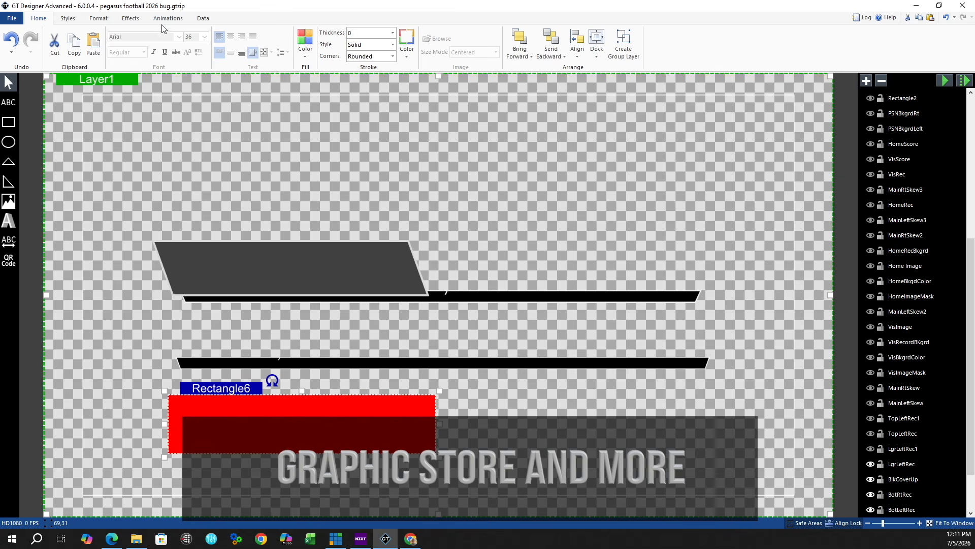
{"action": "left_click", "coordinate": [131, 19]}
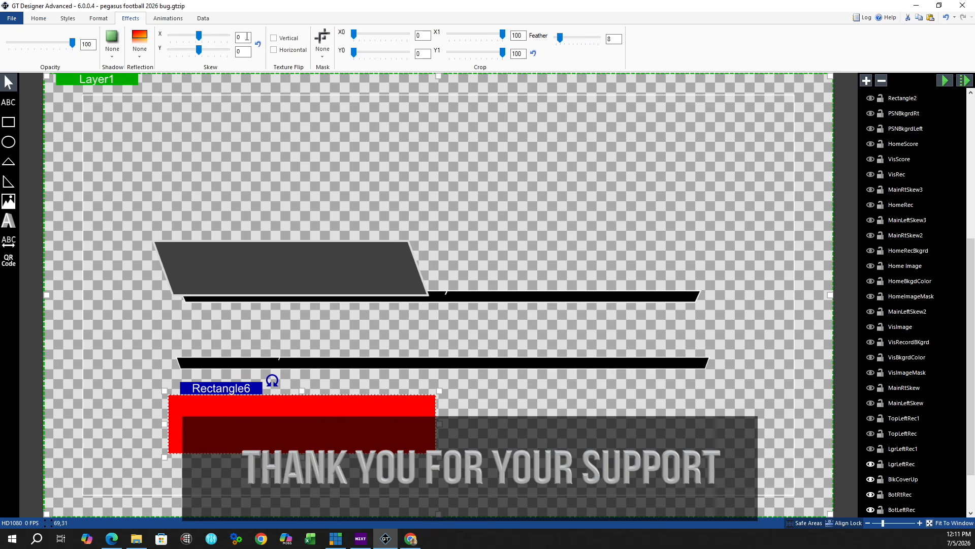
{"action": "type", "text": "-20"}
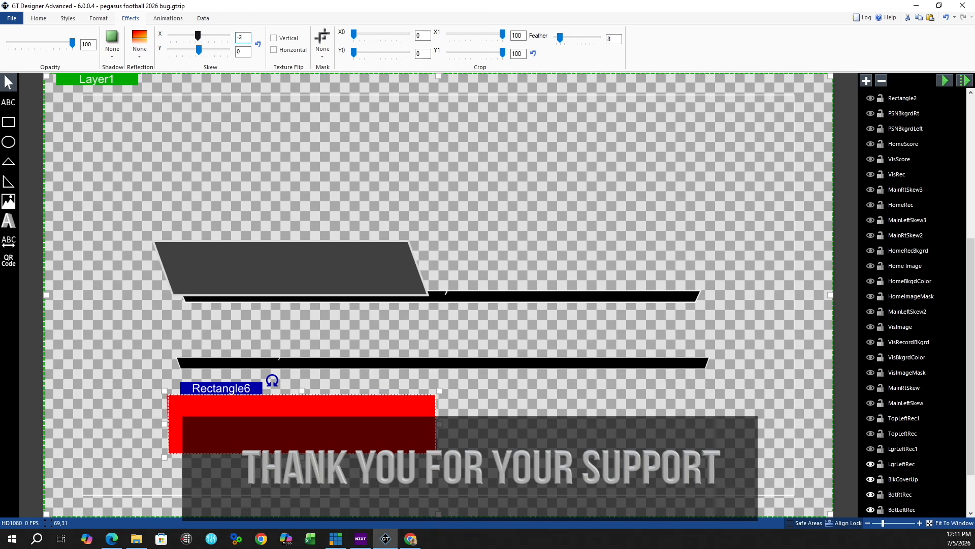
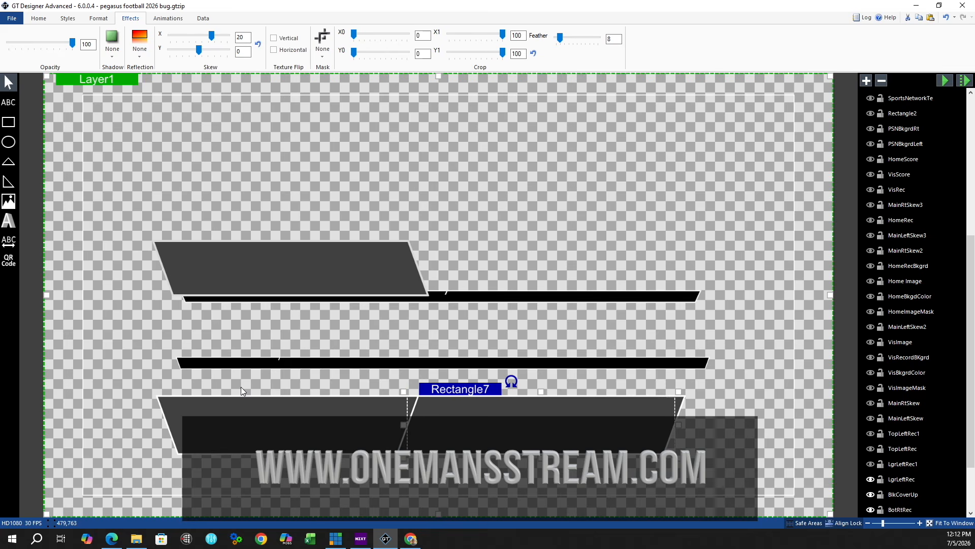
Step: Move the mirrored dark gray rectangle to the right so its far end extends slightly past the lower black bar
{"action": "key", "text": "Right"}
{"action": "key", "text": "Right"}
{"action": "key", "text": "Right"}
{"action": "key", "text": "Right"}
{"action": "key", "text": "Right"}
{"action": "key", "text": "Right"}
{"action": "key", "text": "Right"}
{"action": "key", "text": "Right"}
{"action": "key", "text": "Right"}
{"action": "key", "text": "Right"}
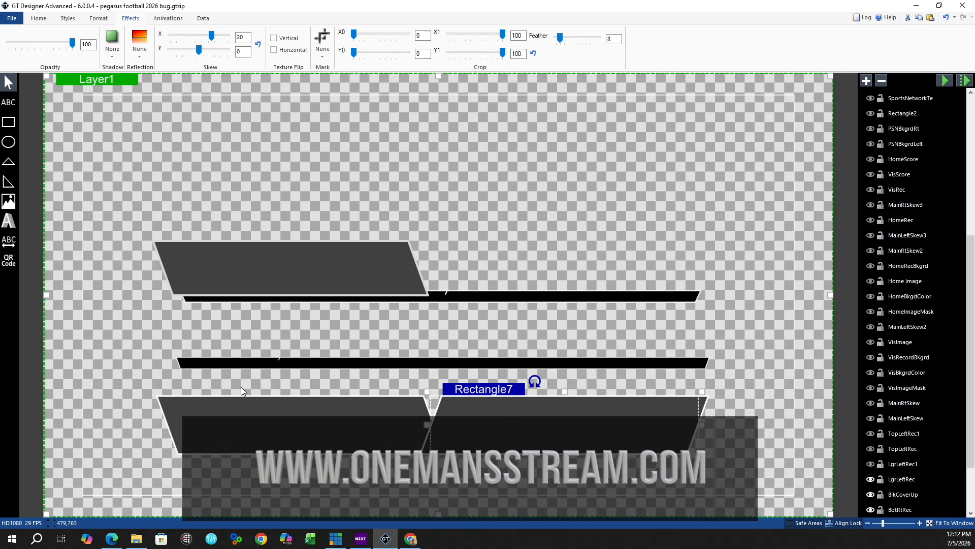
{"action": "key", "text": "Right"}
{"action": "key", "text": "Right"}
{"action": "key", "text": "Right"}
{"action": "key", "text": "Right"}
{"action": "key", "text": "Right"}
{"action": "key", "text": "Right"}
{"action": "key", "text": "Right"}
{"action": "key", "text": "Right"}
{"action": "key", "text": "Right"}
{"action": "key", "text": "Right"}
{"action": "key", "text": "Right"}
{"action": "key", "text": "Right"}
{"action": "key", "text": "Right"}
{"action": "key", "text": "Right"}
{"action": "key", "text": "Right"}
{"action": "key", "text": "Right"}
{"action": "key", "text": "Right"}
{"action": "key", "text": "Right"}
{"action": "key", "text": "Right"}
{"action": "key", "text": "Right"}
{"action": "key", "text": "Right"}
{"action": "key", "text": "Right"}
{"action": "key", "text": "Right"}
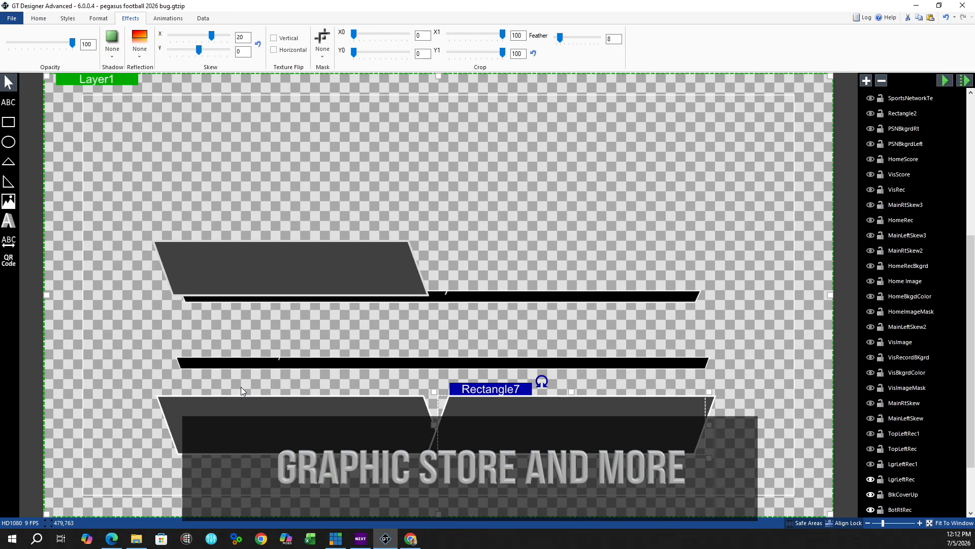
Step: Nudge the mirrored dark gray rectangle slightly further right of its partner and show the LgrLeftRec1 shape
{"action": "key", "text": "Right"}
{"action": "key", "text": "Right"}
{"action": "key", "text": "Right"}
{"action": "key", "text": "Right"}
{"action": "key", "text": "Right"}
{"action": "key", "text": "Right"}
{"action": "key", "text": "Right"}
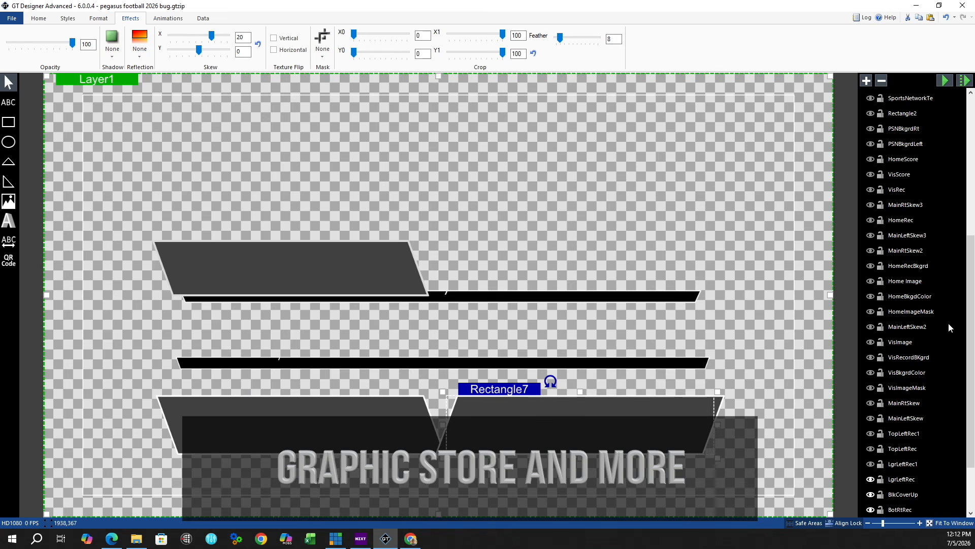
{"action": "left_click", "coordinate": [870, 463]}
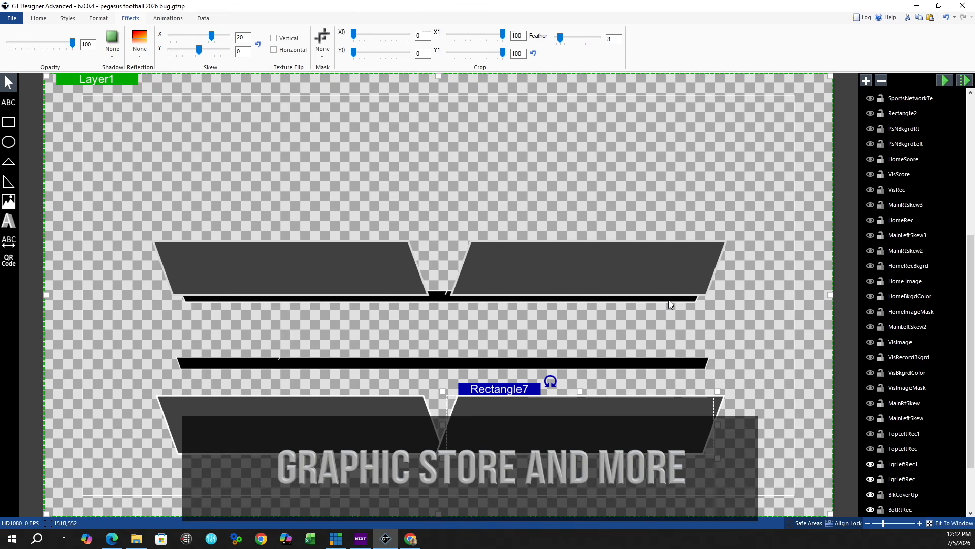
Step: Show the TopLeftRec and TopLeftRec1 strips, comparing TopLeftRec's stroke and skew settings with those of the lower black bar
{"action": "left_click", "coordinate": [899, 449]}
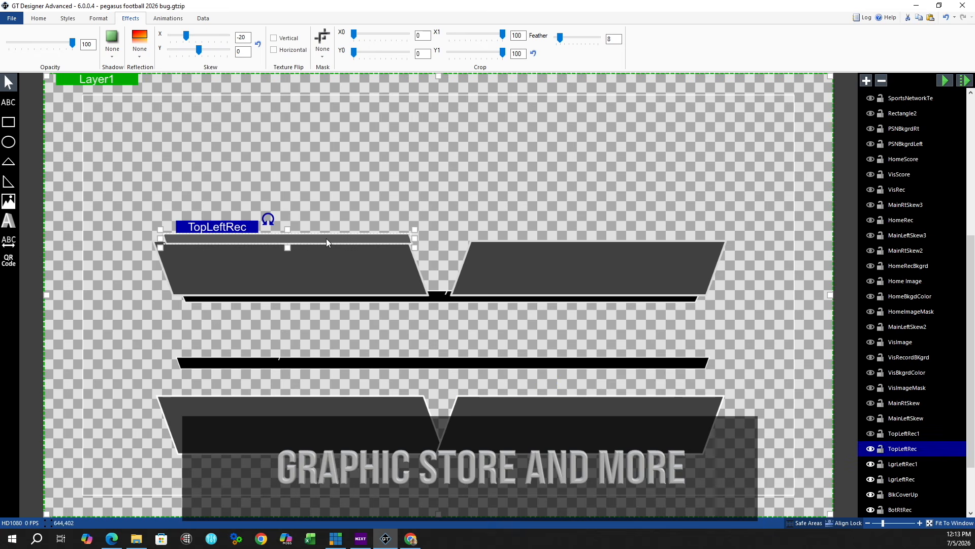
{"action": "left_click", "coordinate": [232, 363]}
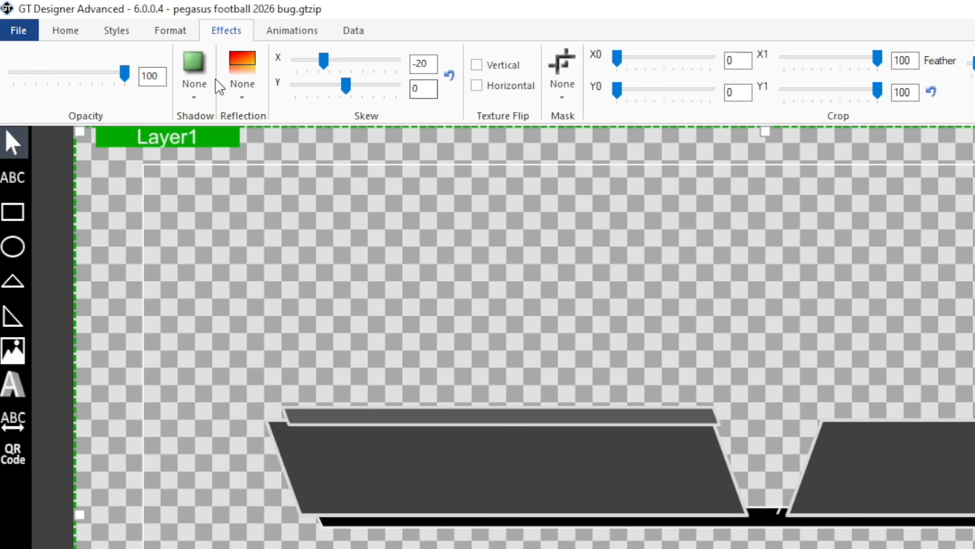
{"action": "left_click", "coordinate": [65, 32]}
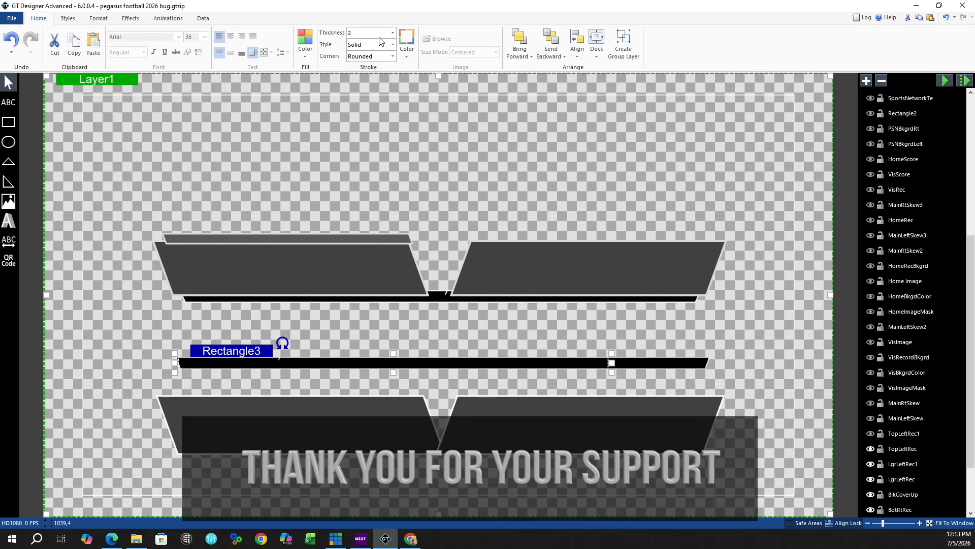
{"action": "left_click", "coordinate": [247, 239]}
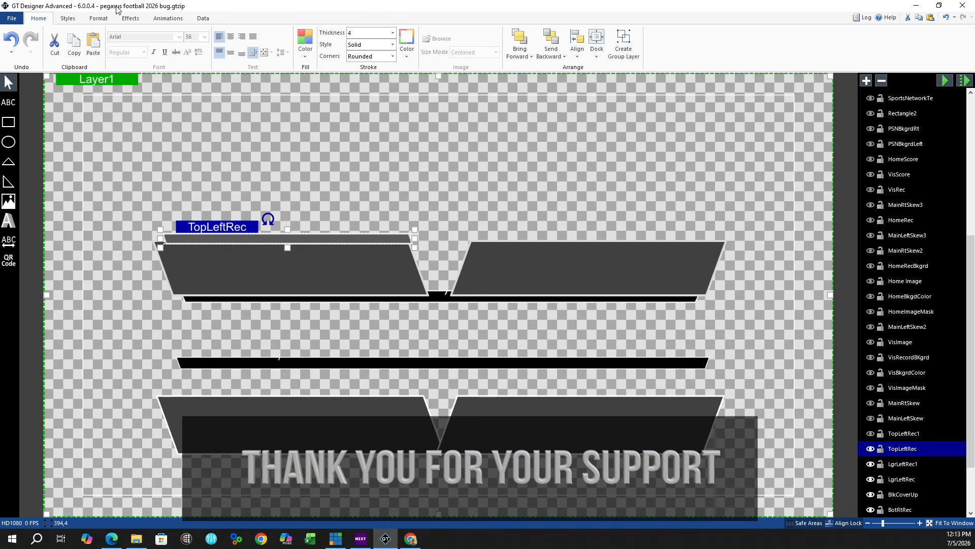
{"action": "left_click", "coordinate": [130, 20]}
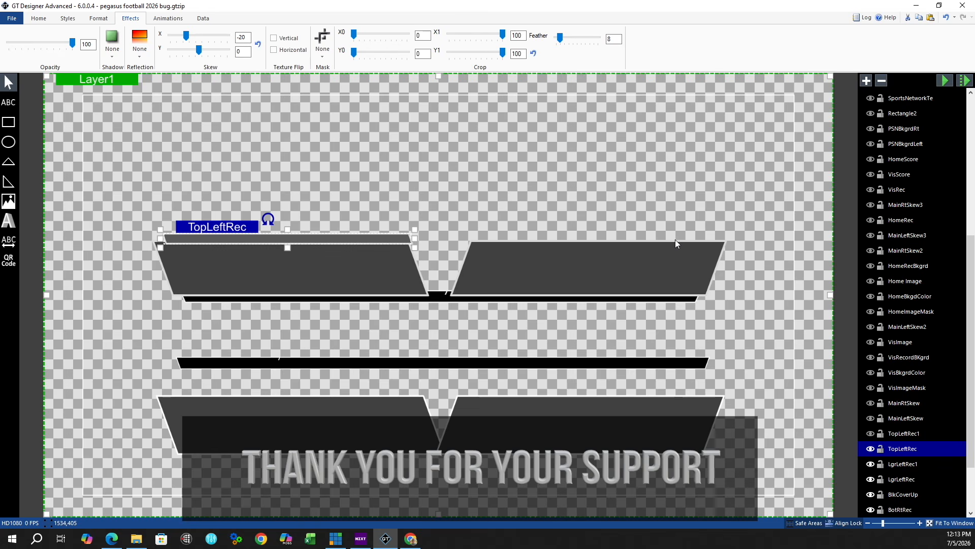
{"action": "left_click", "coordinate": [871, 433]}
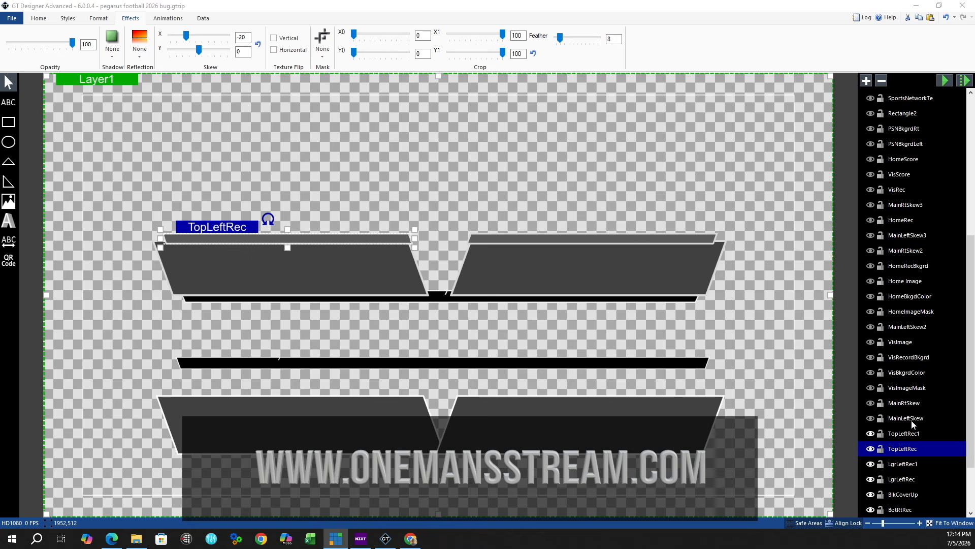
Step: Show the white MainLeftSkew panel and bring the TopLeftRec strip forward two levels so it sits above that panel
{"action": "left_click", "coordinate": [870, 419]}
{"action": "key", "text": "Page_Up"}
{"action": "key", "text": "Page_Up"}
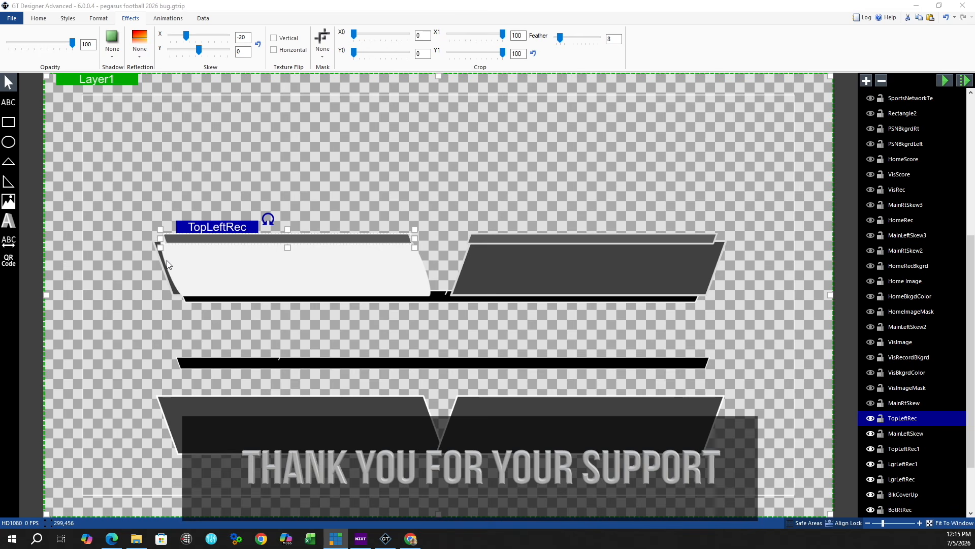
Step: Review the corner radius and X skew settings of the TopLeftRec strip
{"action": "left_click", "coordinate": [100, 19]}
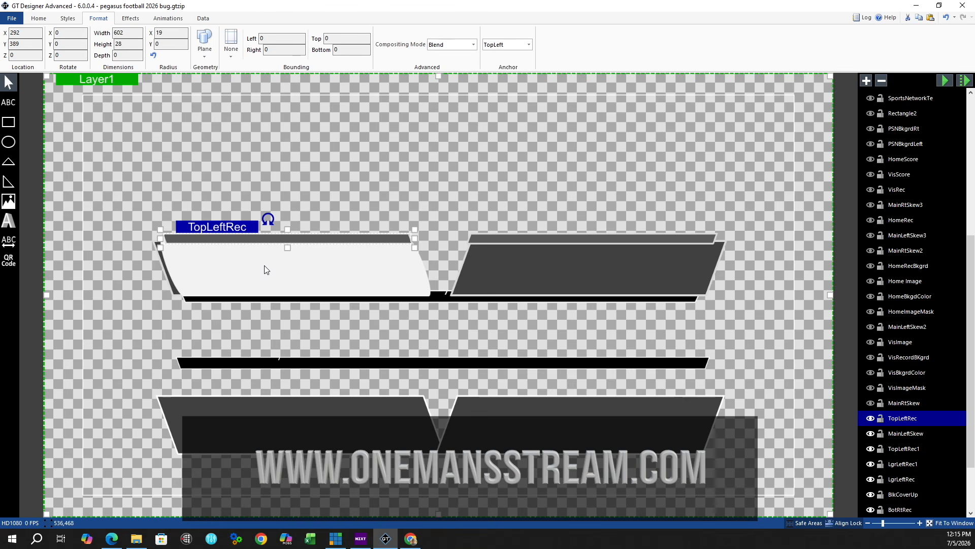
{"action": "left_click", "coordinate": [136, 20]}
{"action": "left_click", "coordinate": [240, 38]}
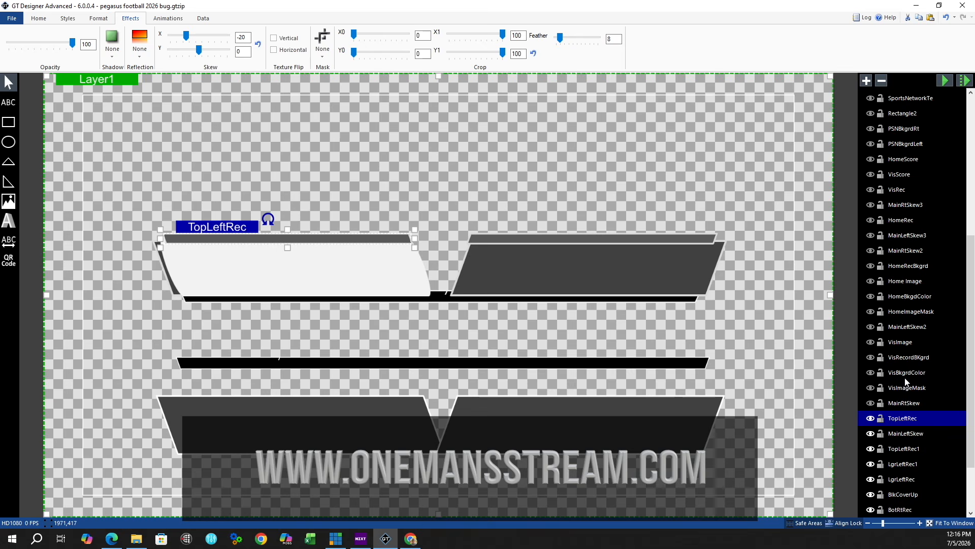
Step: Show the white MainRtSkew panel and review its X skew setting
{"action": "left_click", "coordinate": [870, 403]}
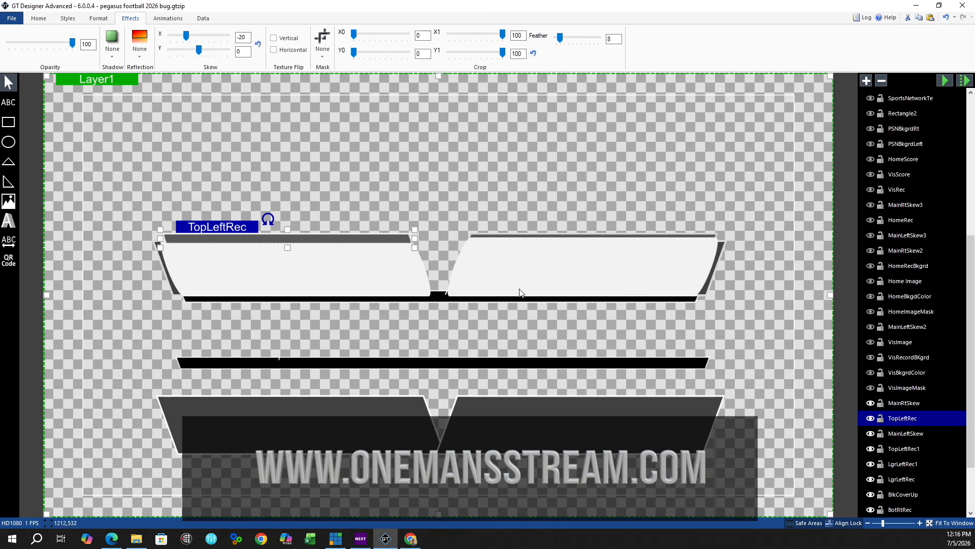
{"action": "left_click", "coordinate": [644, 270]}
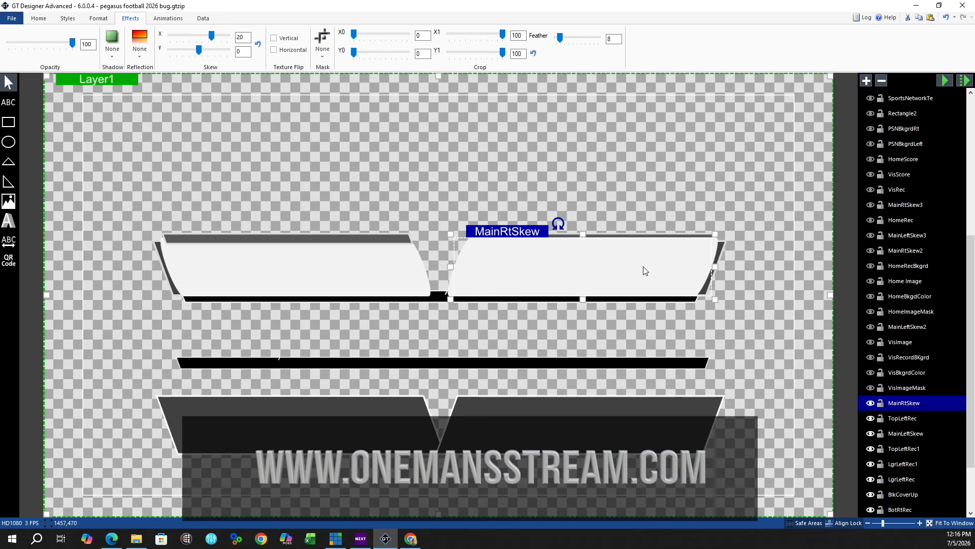
{"action": "left_click", "coordinate": [240, 38]}
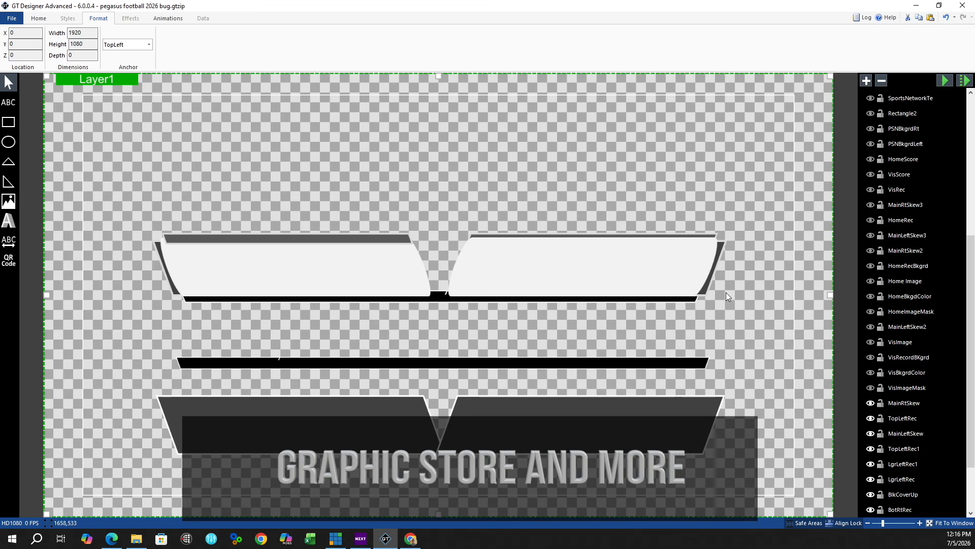
Step: Preview the teal VisImageMask and VisBkgrdColor shapes one after the other over the white left panel
{"action": "left_click", "coordinate": [870, 388]}
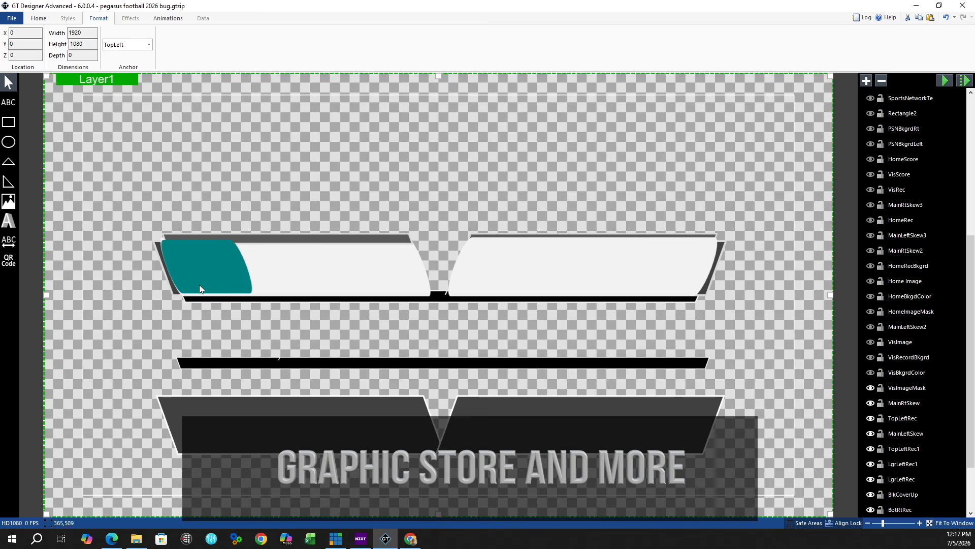
{"action": "left_click", "coordinate": [870, 387]}
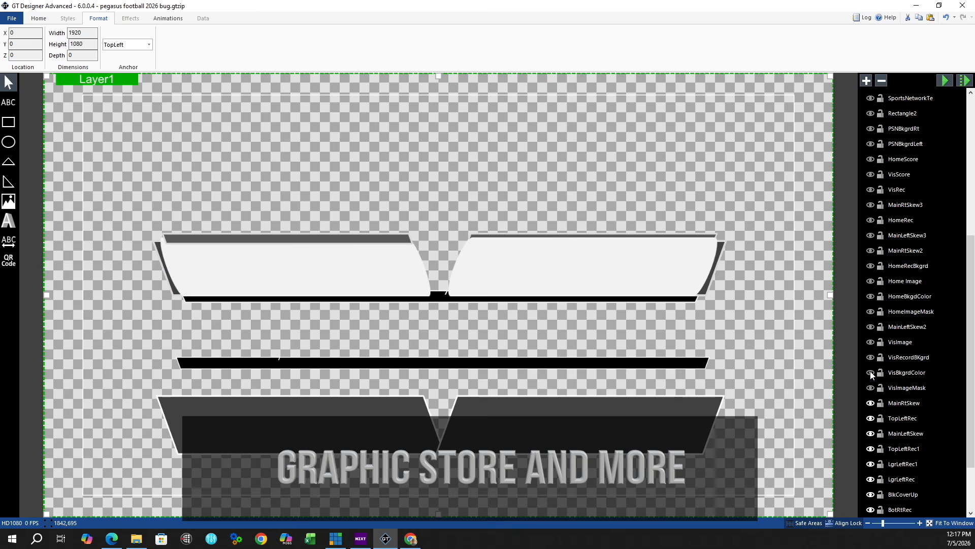
{"action": "left_click", "coordinate": [870, 372]}
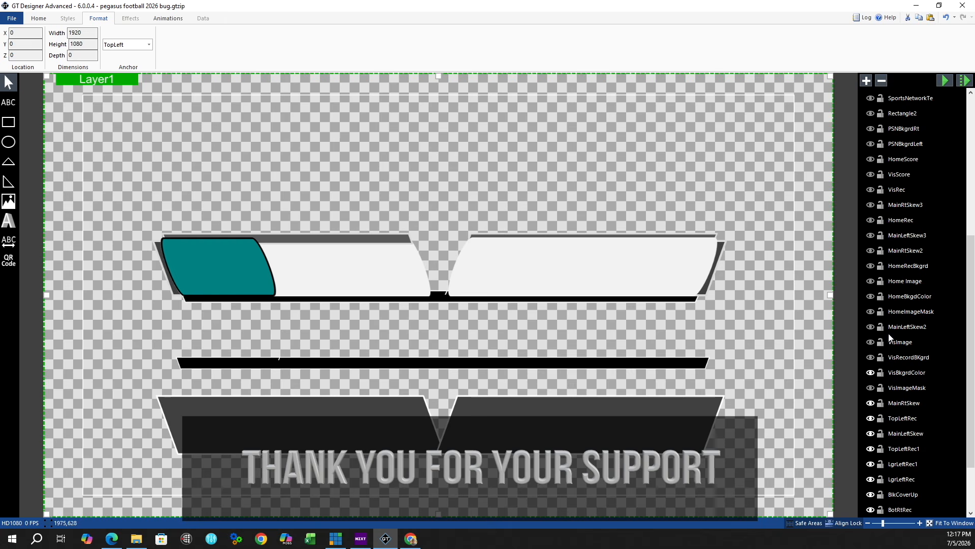
Step: Copy the MainLeftSkew panel, try narrowing the white panel to a width of 176, and undo the resize
{"action": "left_click", "coordinate": [895, 402]}
{"action": "left_click", "coordinate": [897, 433]}
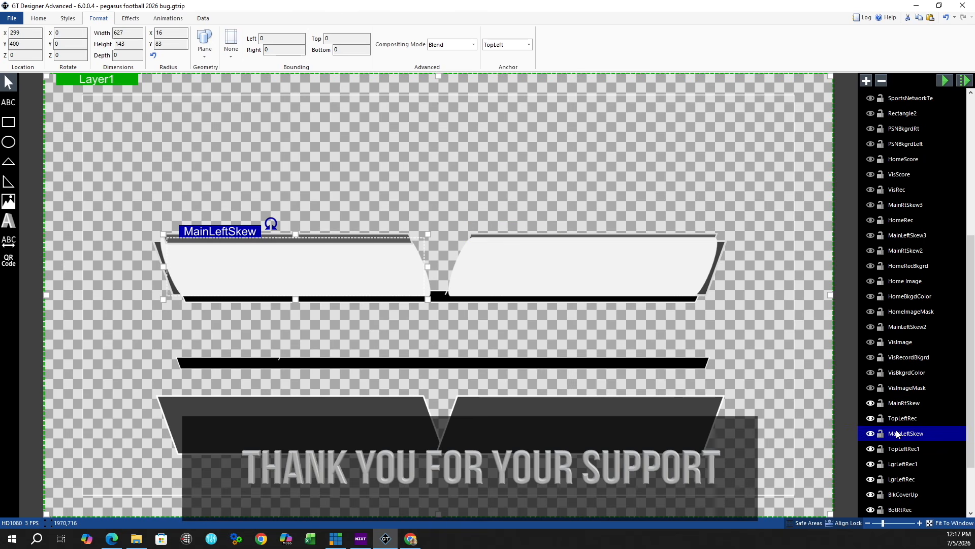
{"action": "right_click", "coordinate": [243, 233]}
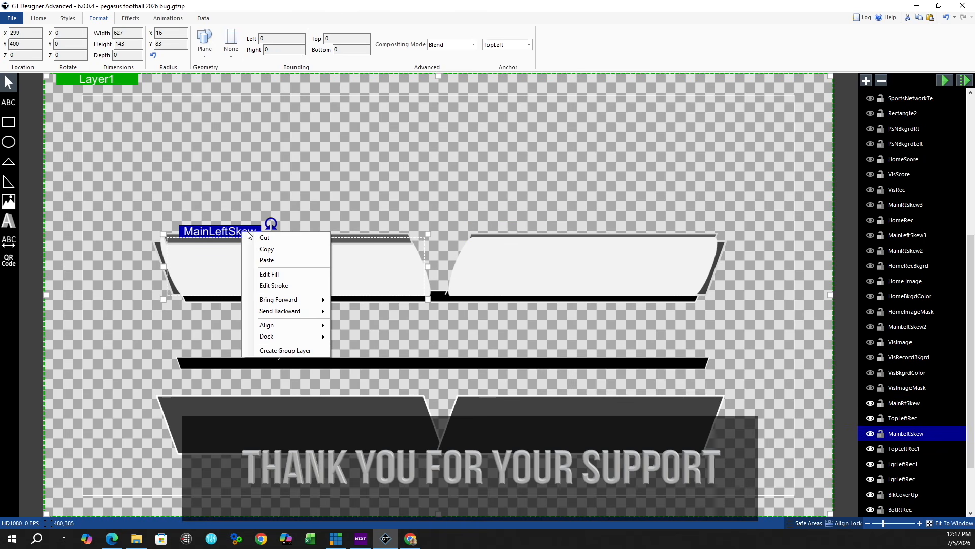
{"action": "left_click", "coordinate": [273, 248]}
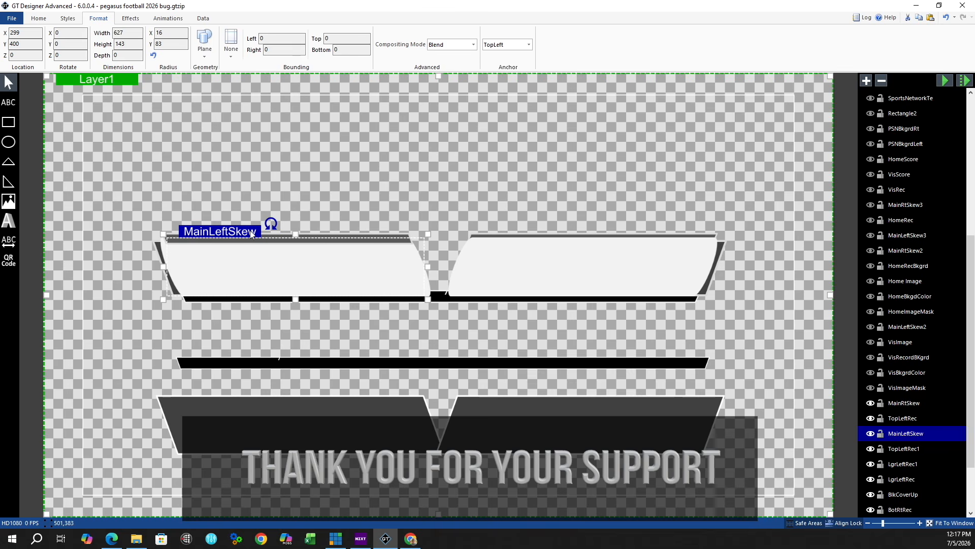
{"action": "left_click", "coordinate": [359, 163]}
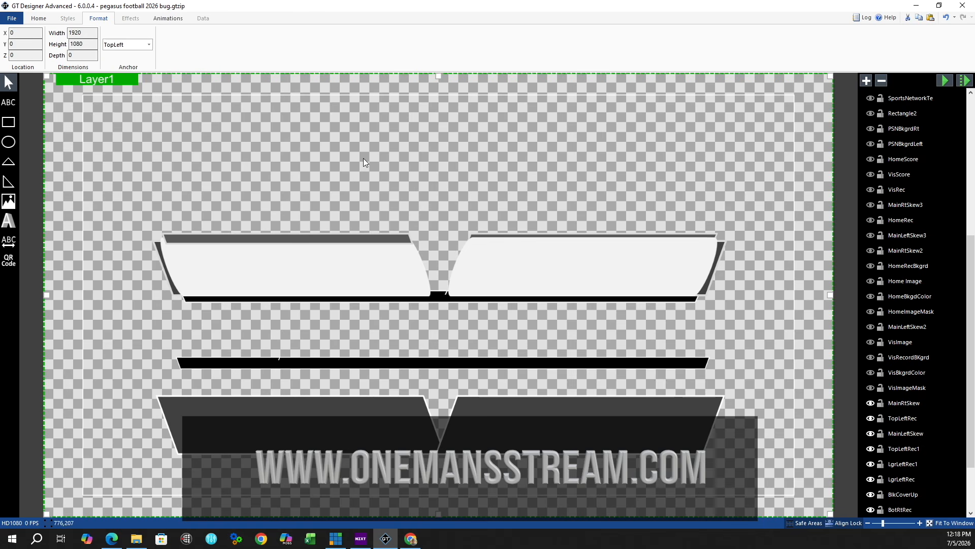
{"action": "left_click", "coordinate": [238, 267]}
{"action": "left_click_drag", "start_coordinate": [429, 266], "coordinate": [237, 271]}
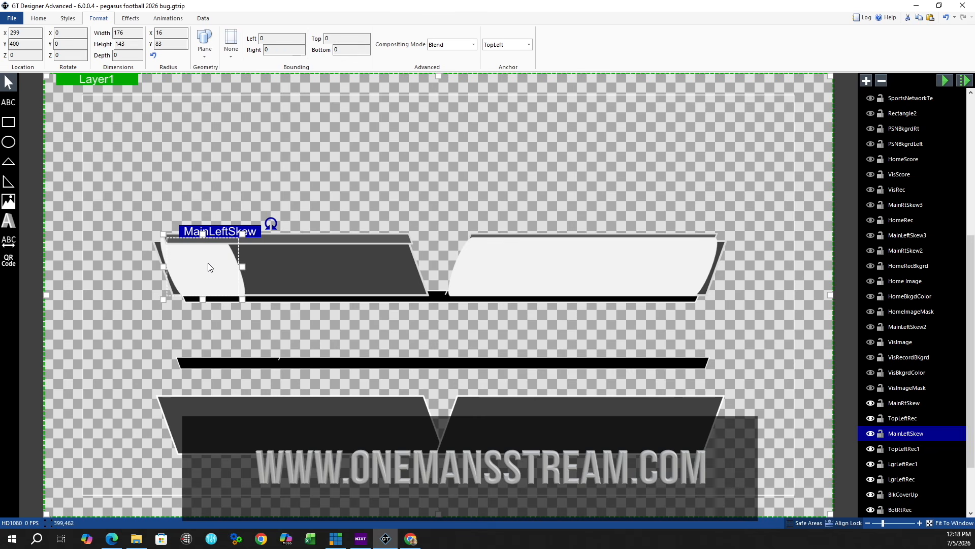
{"action": "left_click", "coordinate": [39, 19]}
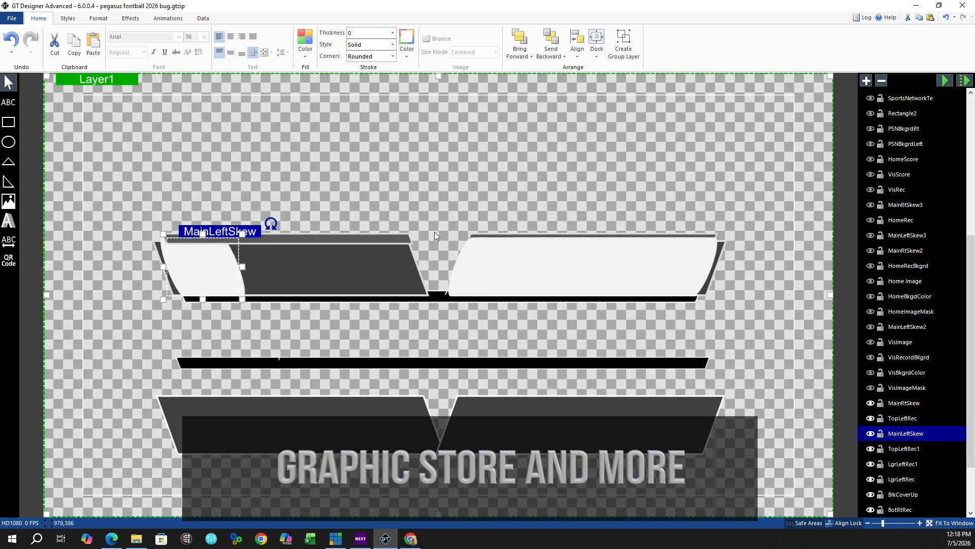
{"action": "key", "text": "ctrl+z"}
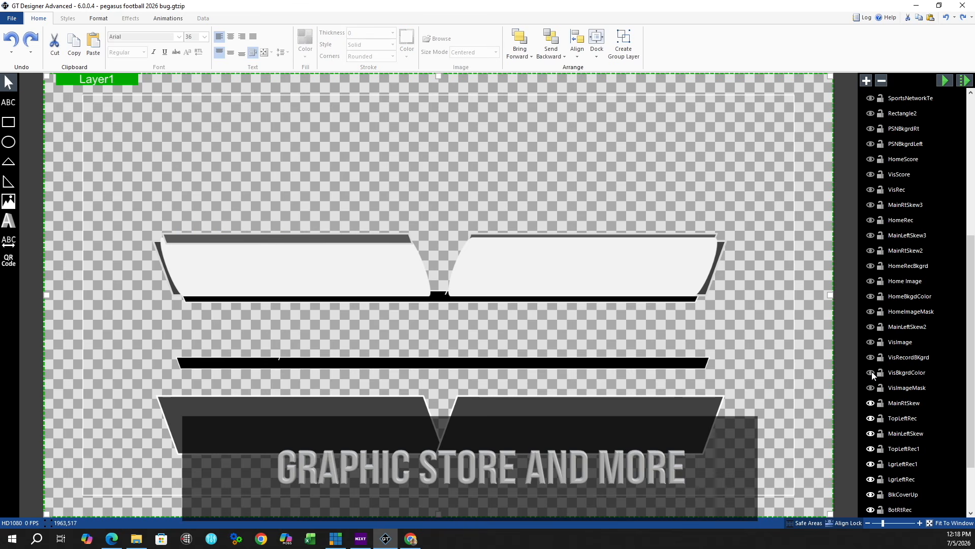
Step: Show the visitor's VisBkgrdColor panel, the VisImage team logo and the VisImageMask shape
{"action": "left_click", "coordinate": [872, 374]}
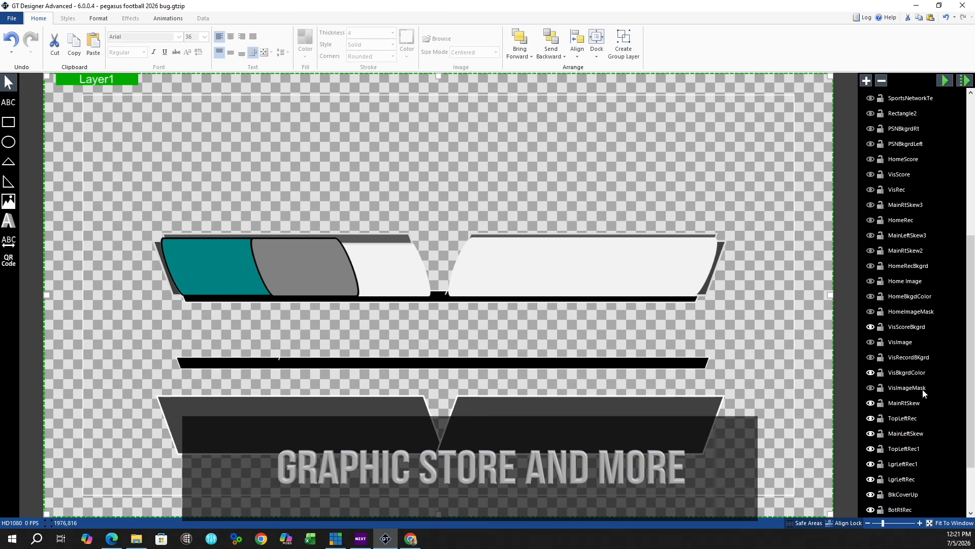
{"action": "left_click", "coordinate": [871, 343]}
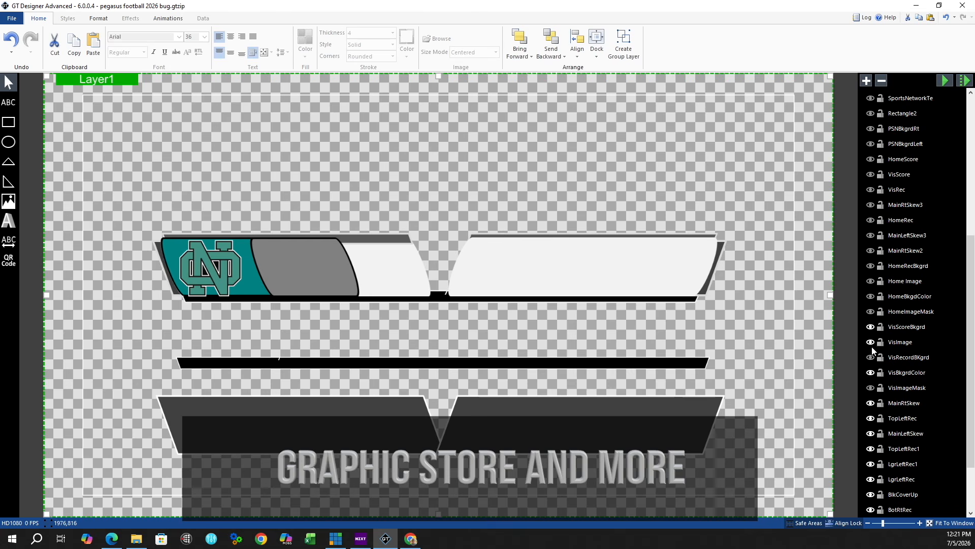
{"action": "left_click", "coordinate": [870, 387]}
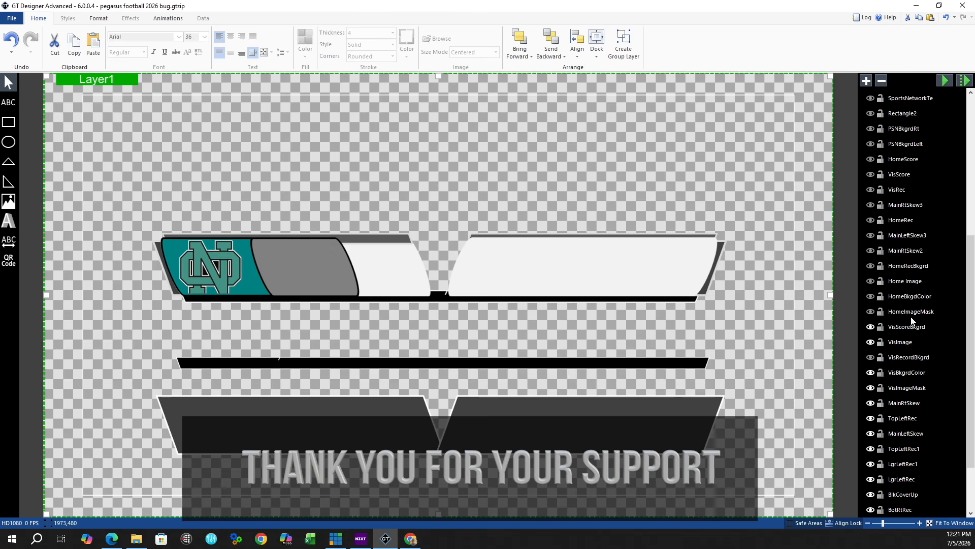
Step: Review the location, dimensions and corner radius of VisImageMask and VisScoreBkgrd, and show the VisRecordBKgrd shape
{"action": "left_click", "coordinate": [904, 389]}
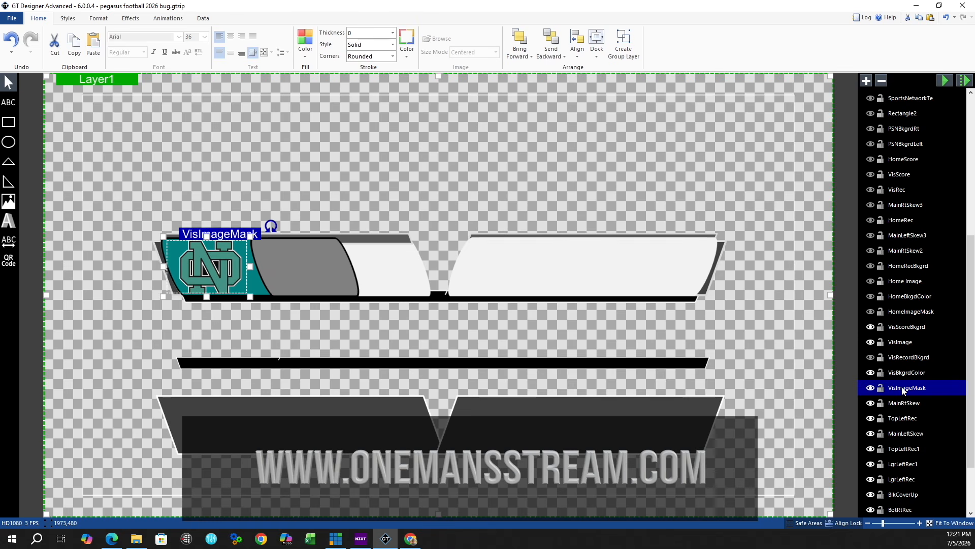
{"action": "left_click", "coordinate": [103, 18]}
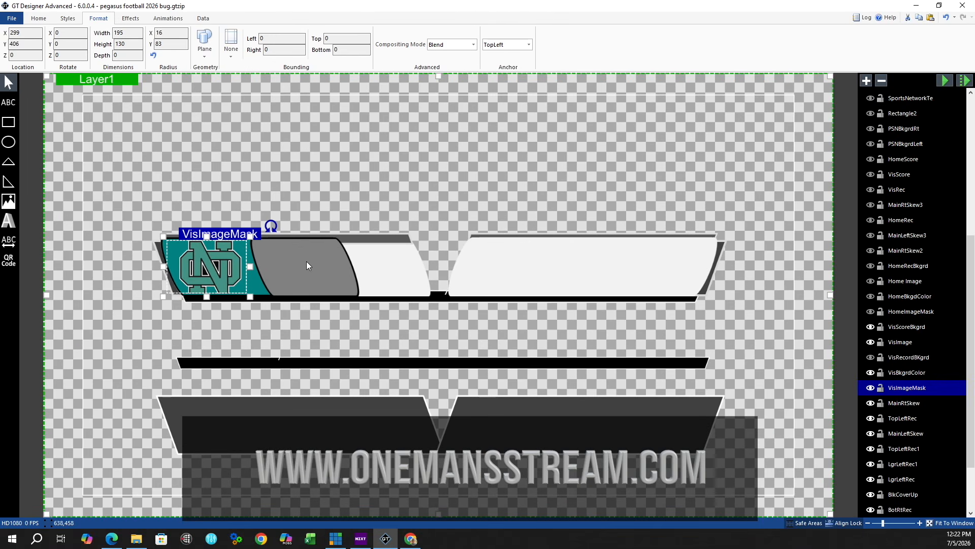
{"action": "left_click", "coordinate": [307, 265]}
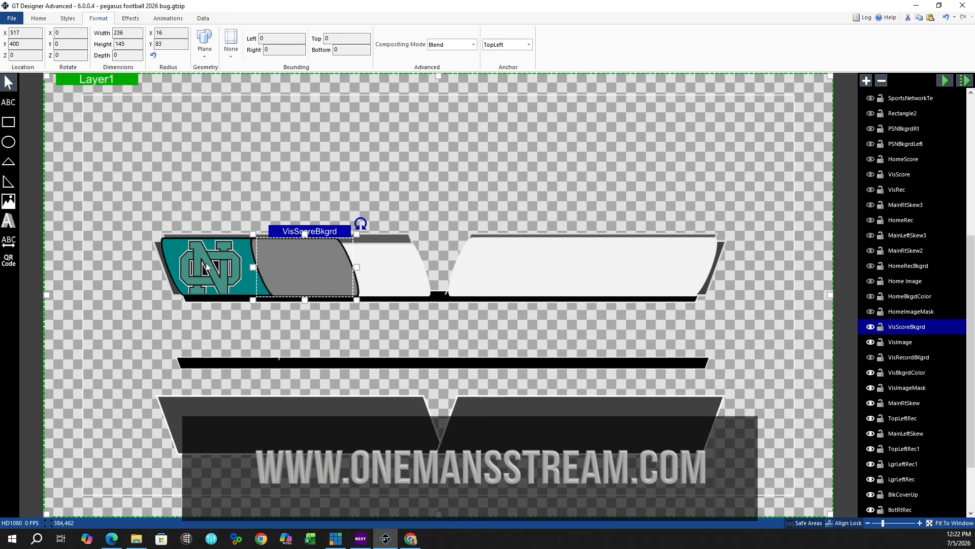
{"action": "left_click", "coordinate": [21, 179]}
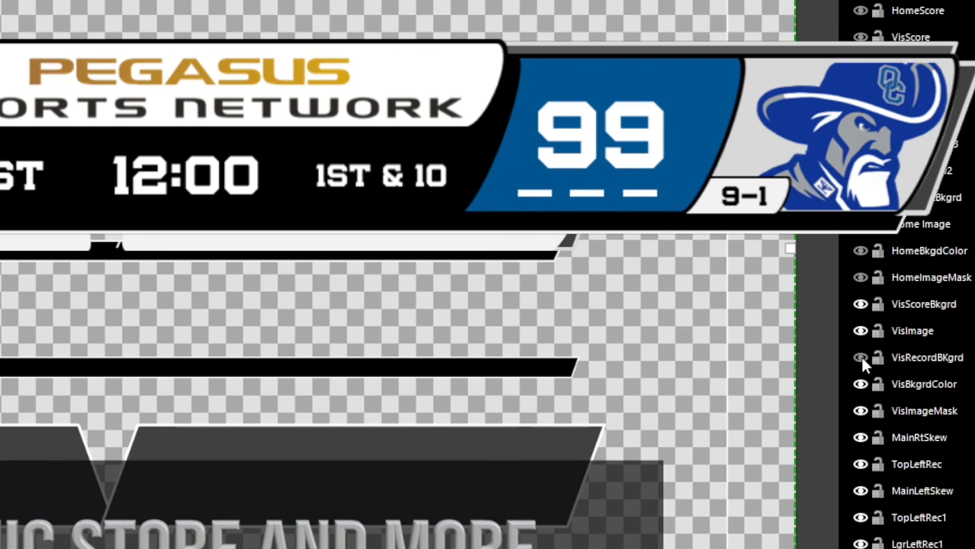
{"action": "left_click", "coordinate": [862, 357]}
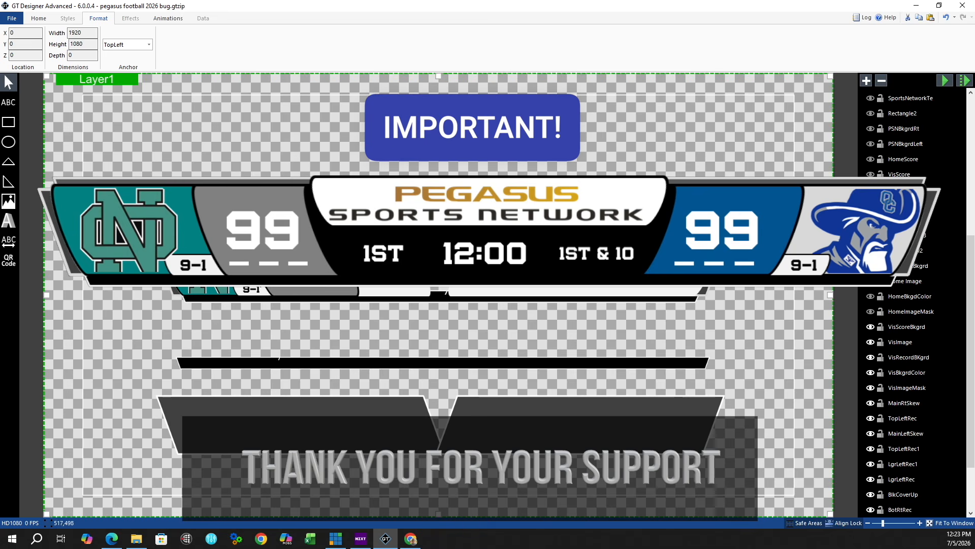
Step: Clear the Hidden option and enable Show Visible Toggle in the data options of the gray VisScoreBkgrd panel
{"action": "left_click", "coordinate": [290, 265]}
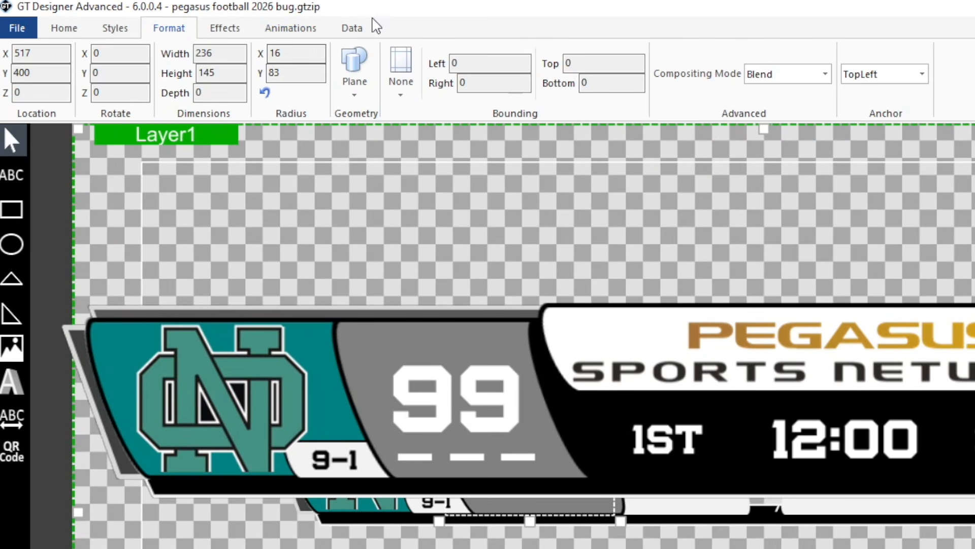
{"action": "left_click", "coordinate": [359, 27]}
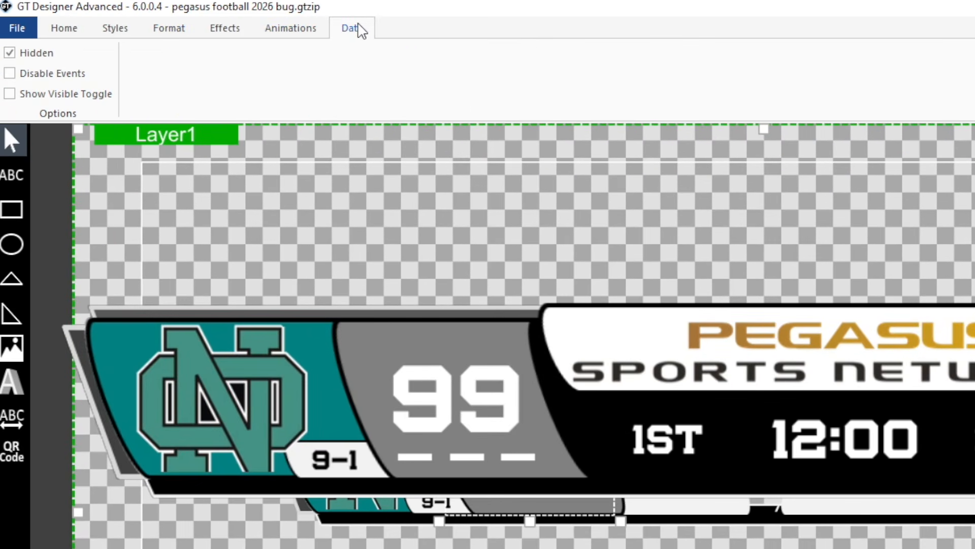
{"action": "left_click", "coordinate": [21, 53]}
{"action": "left_click", "coordinate": [10, 52]}
{"action": "left_click", "coordinate": [9, 94]}
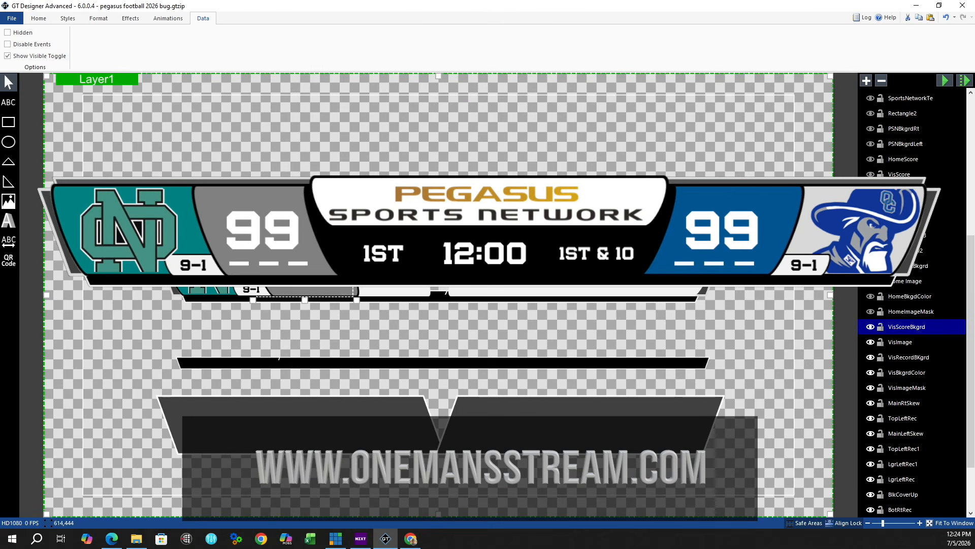
Step: Set the automatic text box resizing of the visitor's VisRec record text to Shrink
{"action": "left_click", "coordinate": [248, 294]}
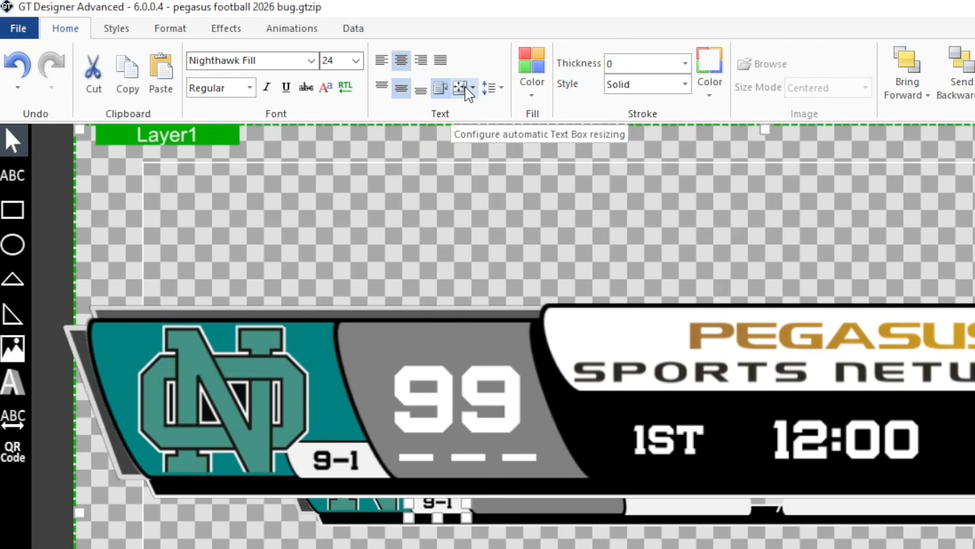
{"action": "left_click", "coordinate": [467, 87]}
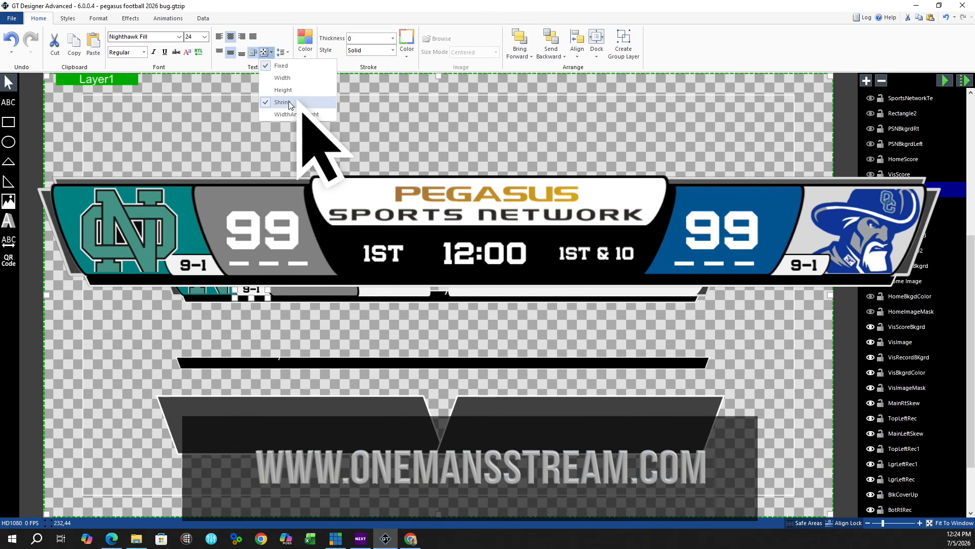
{"action": "left_click", "coordinate": [289, 102]}
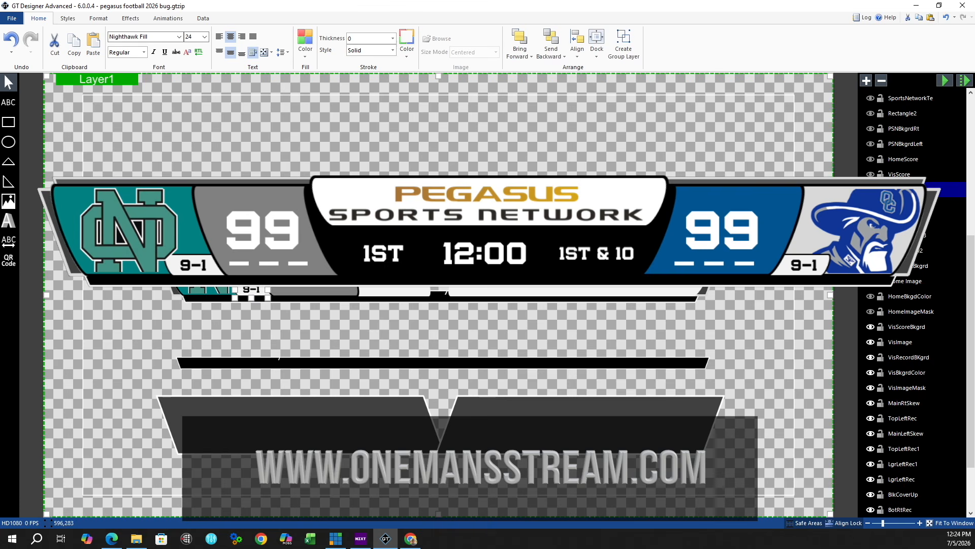
{"action": "left_click", "coordinate": [848, 358]}
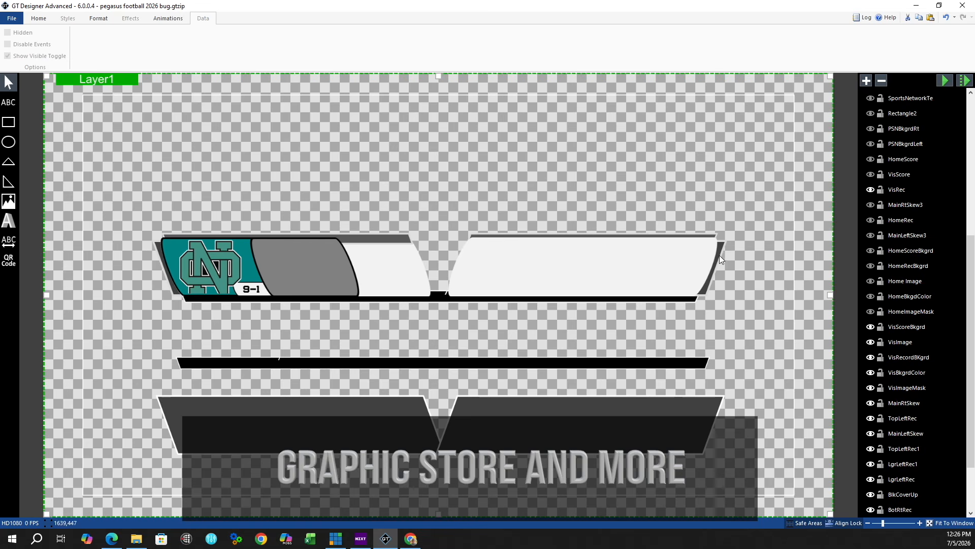
Step: Show the HomeBkgdColor panel over MainRtSkew and review its stroke settings
{"action": "left_click", "coordinate": [597, 246]}
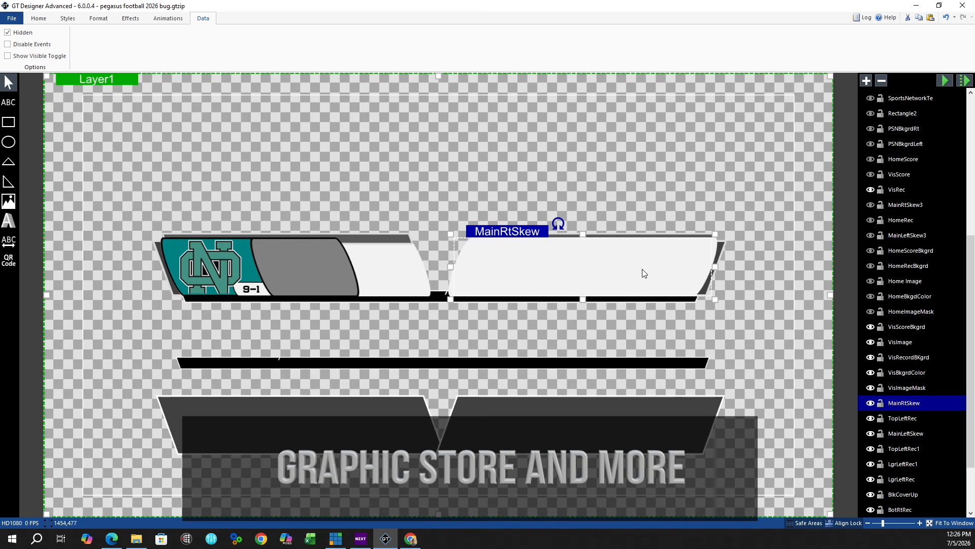
{"action": "left_click", "coordinate": [871, 297]}
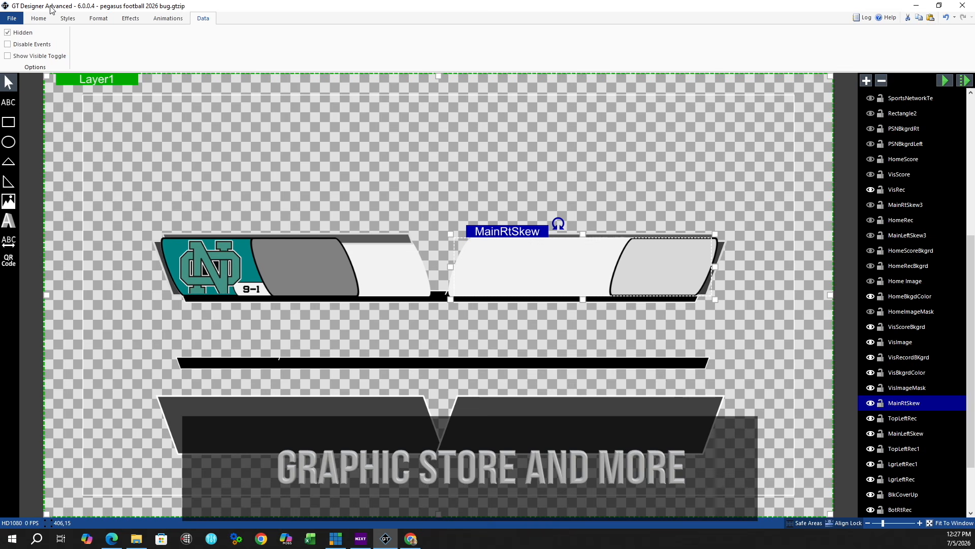
{"action": "left_click", "coordinate": [44, 20]}
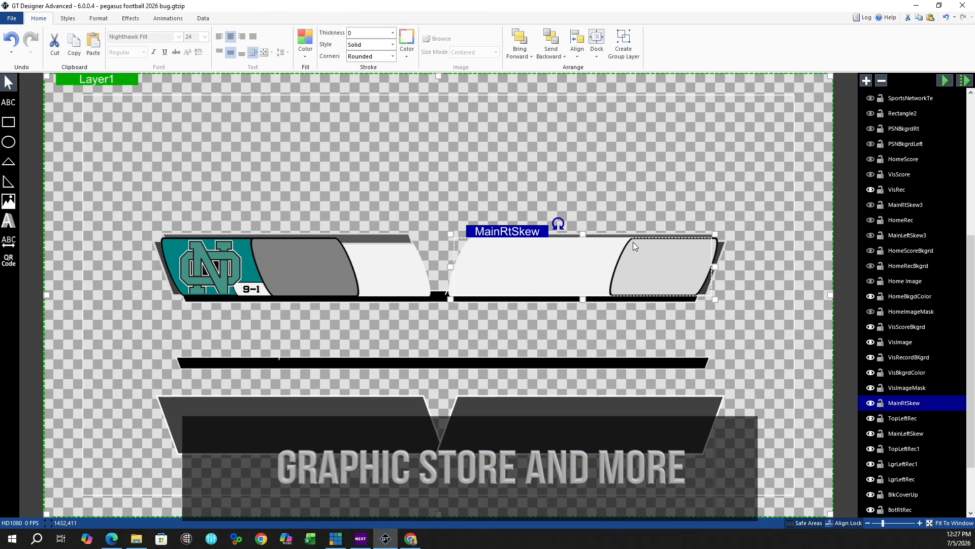
{"action": "left_click", "coordinate": [407, 41]}
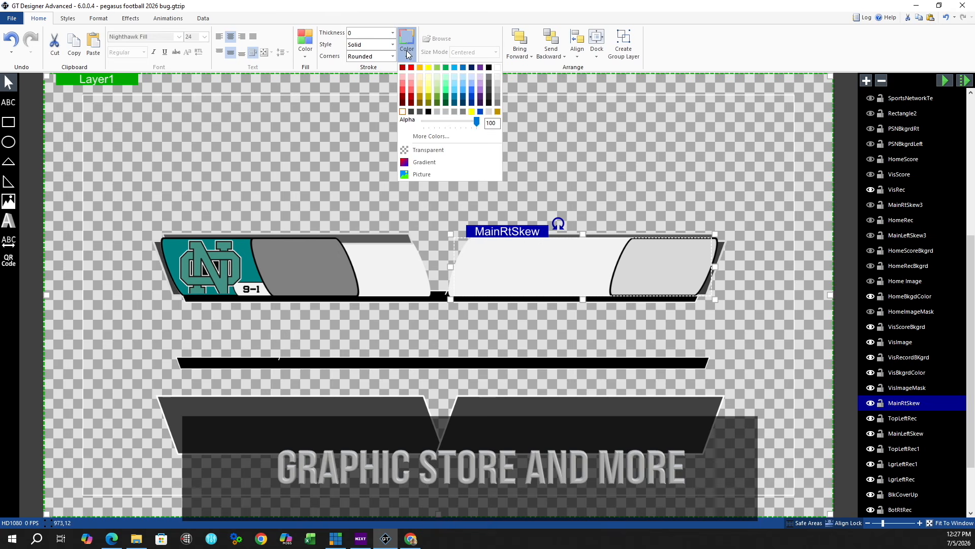
{"action": "left_click", "coordinate": [360, 133]}
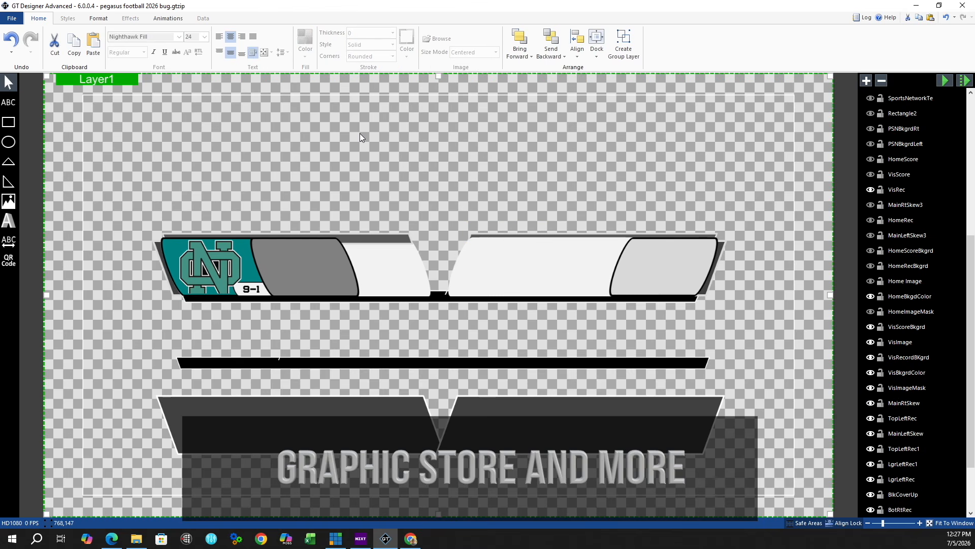
{"action": "left_click", "coordinate": [665, 271]}
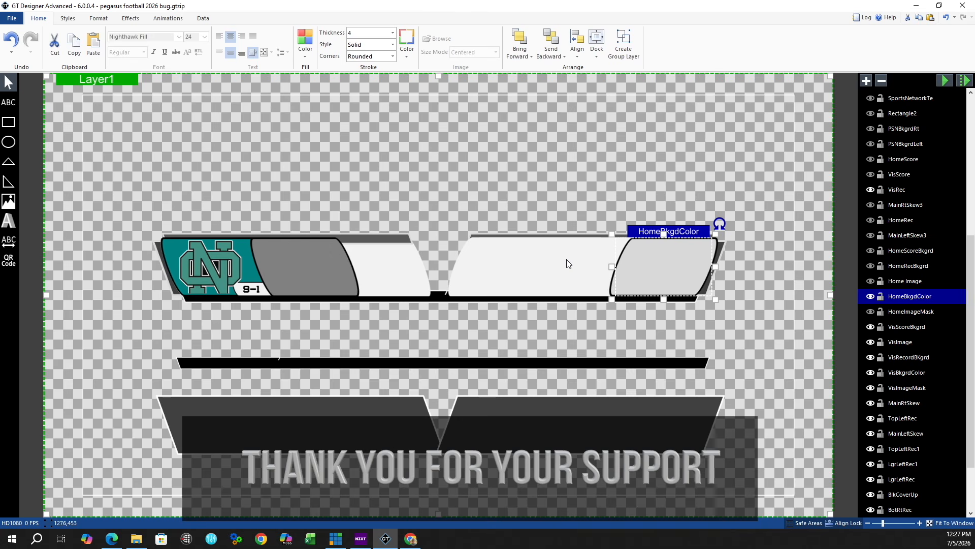
Step: Show the blue HomeScoreBkgrd panel and review its data options
{"action": "left_click", "coordinate": [870, 251]}
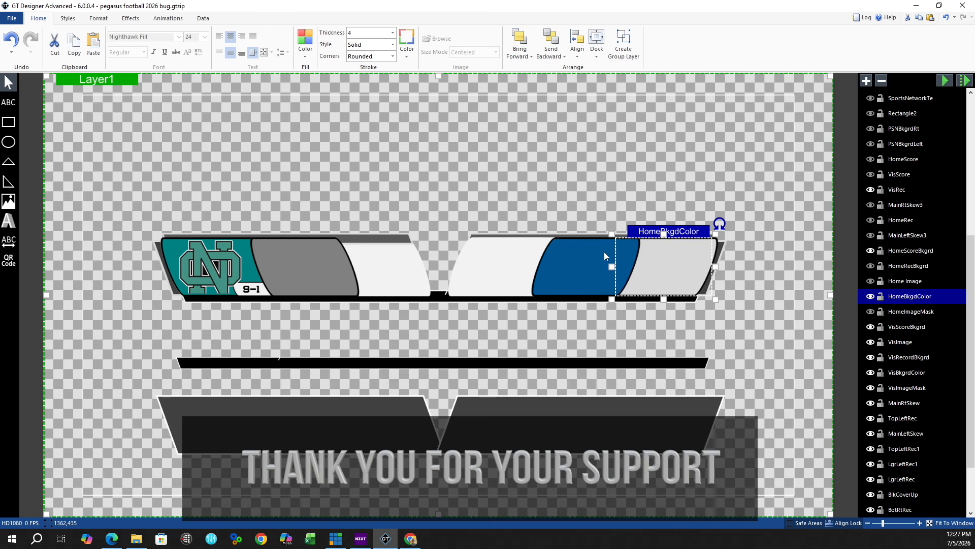
{"action": "left_click", "coordinate": [592, 263]}
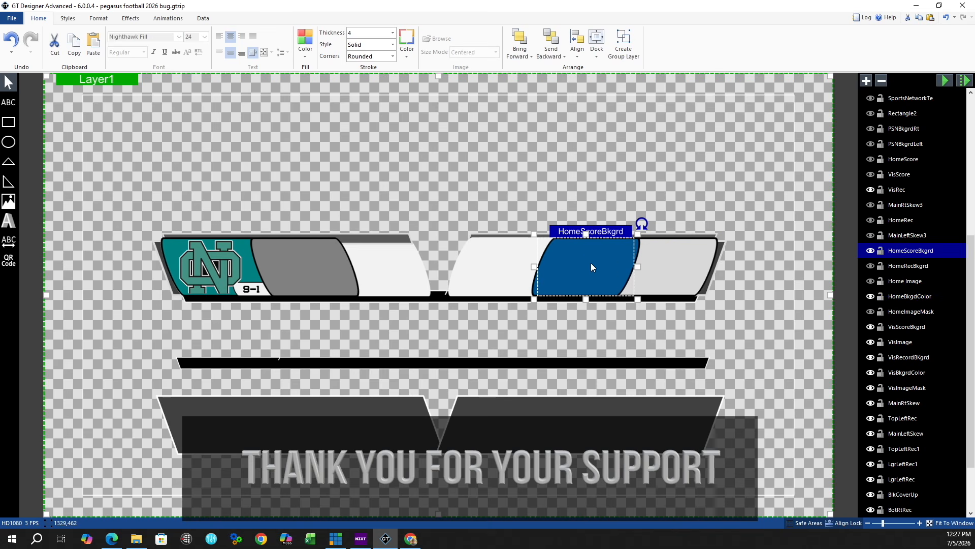
{"action": "left_click", "coordinate": [205, 20]}
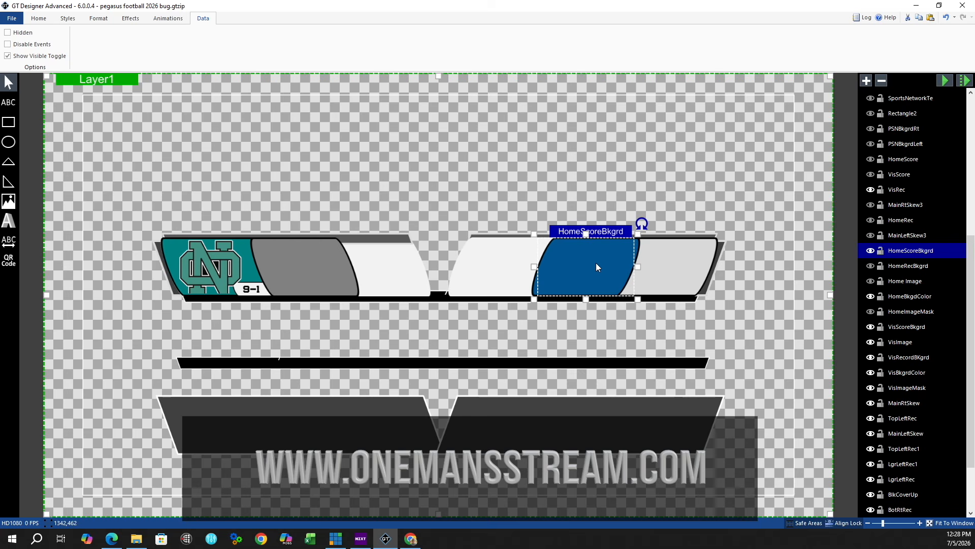
{"action": "left_click", "coordinate": [650, 164]}
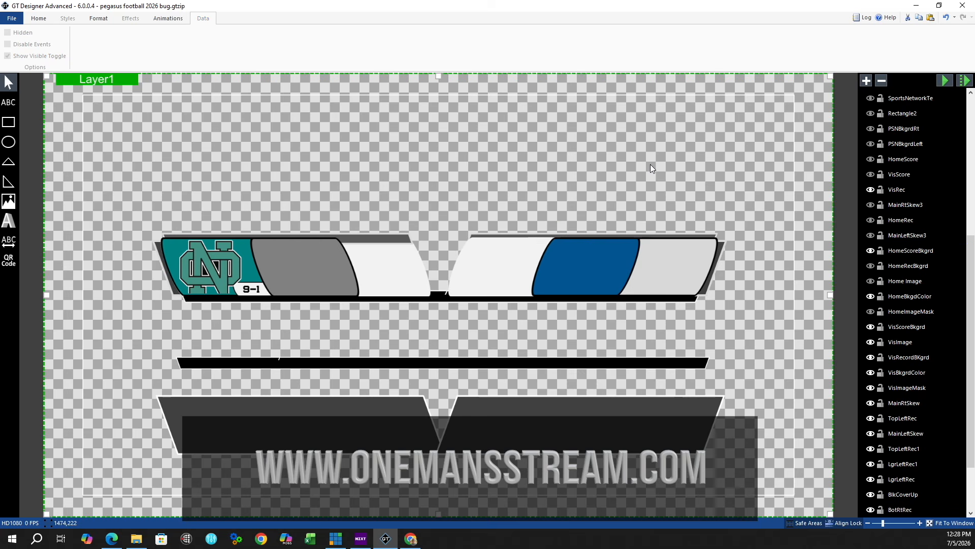
Step: Show the Home Image team logo and the HomeImageMask shape that masks it
{"action": "left_click", "coordinate": [870, 281]}
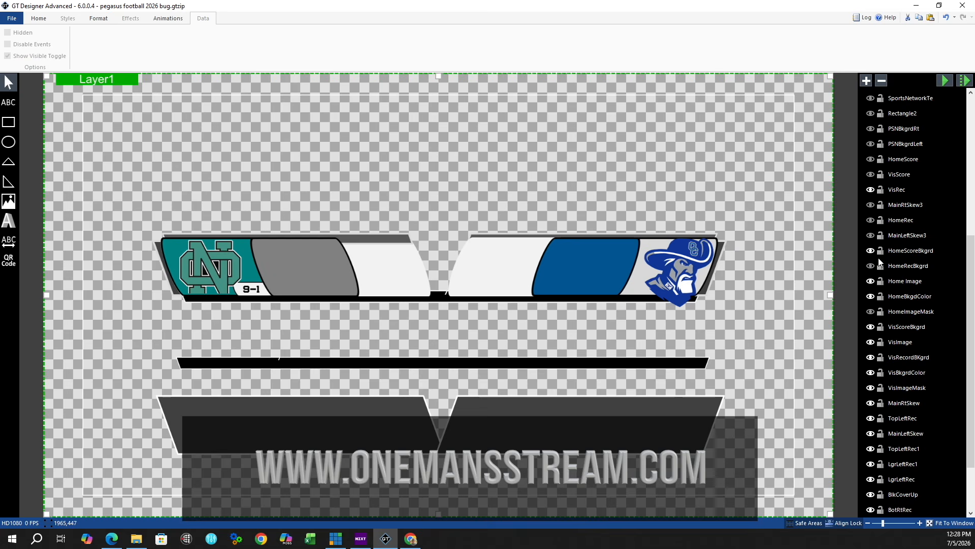
{"action": "left_click", "coordinate": [872, 313]}
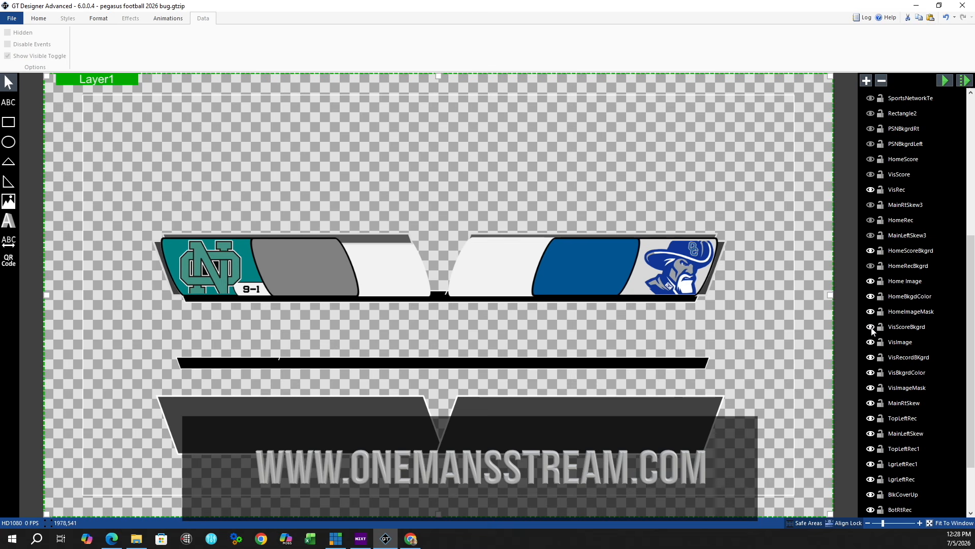
Step: Temporarily hide the Home Image logo to compare the location and dimensions of HomeImageMask and HomeBkgdColor
{"action": "left_click", "coordinate": [871, 280]}
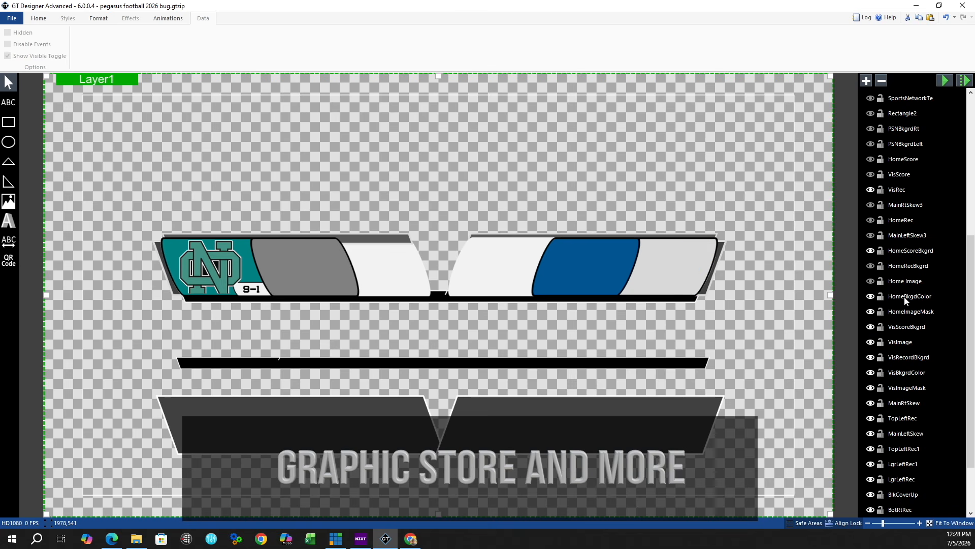
{"action": "left_click", "coordinate": [907, 313]}
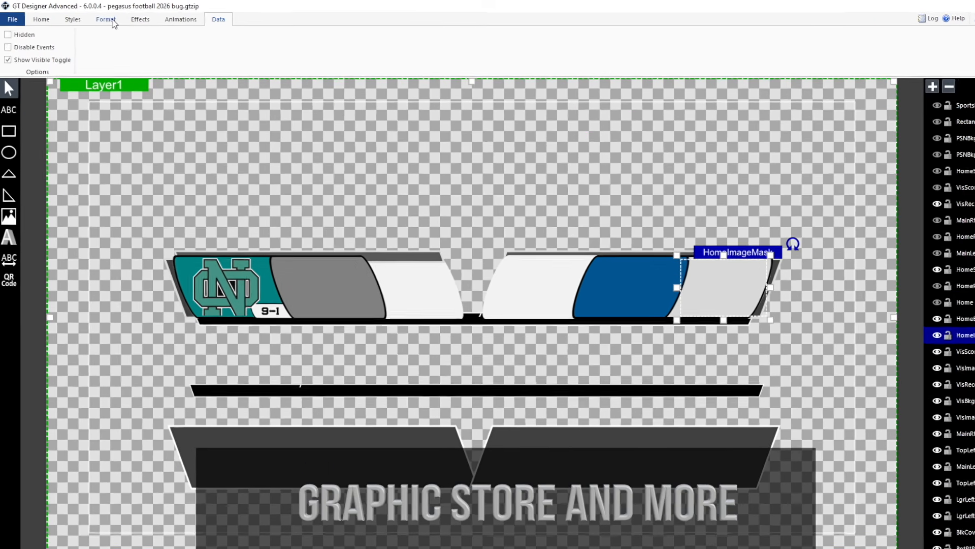
{"action": "left_click", "coordinate": [98, 19]}
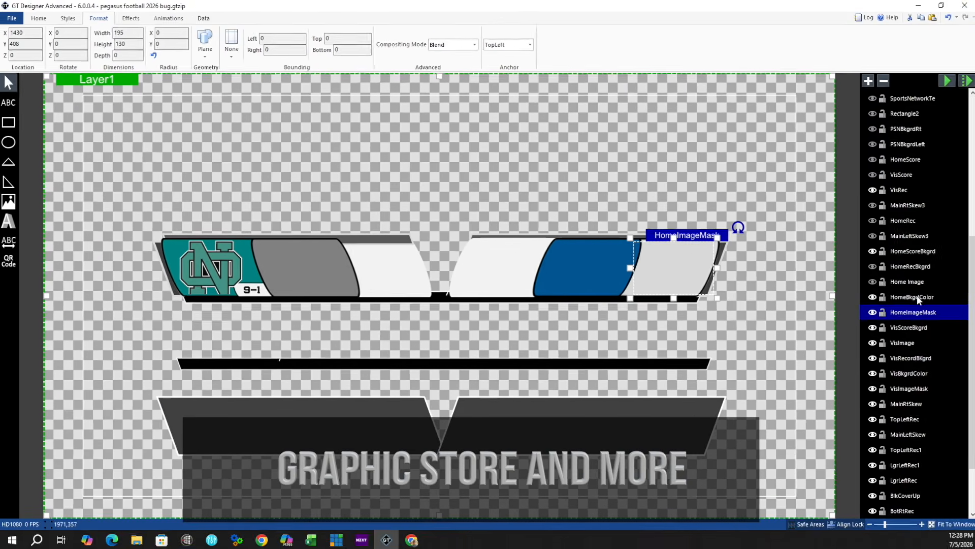
{"action": "left_click", "coordinate": [918, 298]}
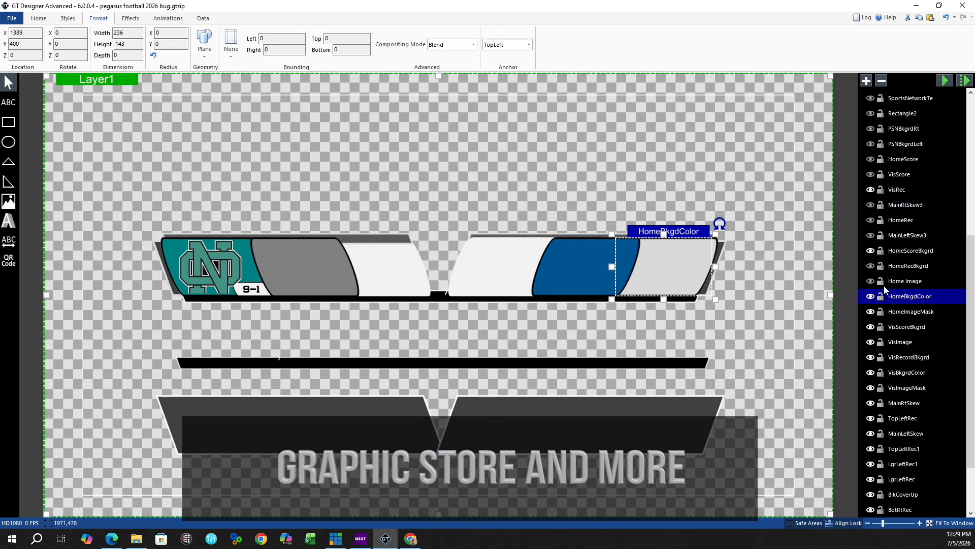
{"action": "left_click", "coordinate": [871, 281]}
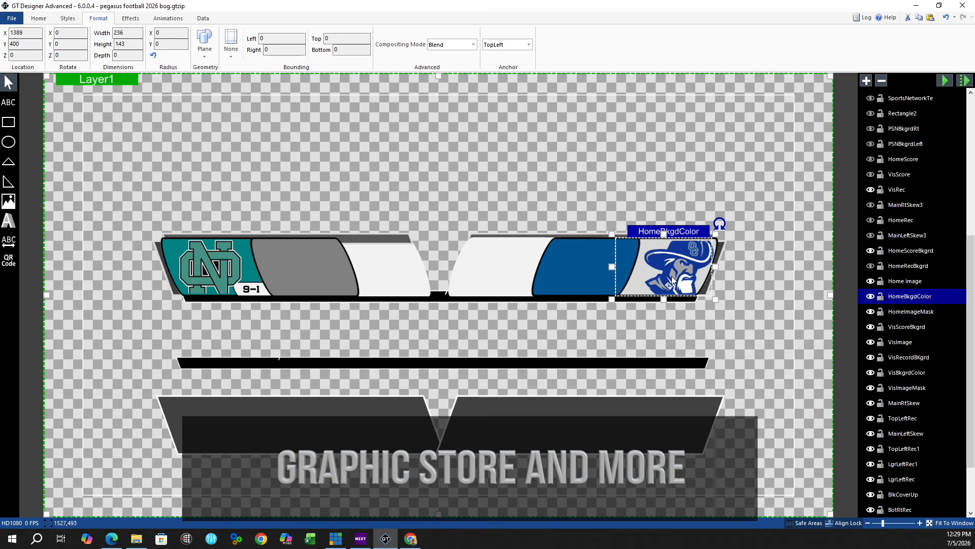
{"action": "left_click", "coordinate": [699, 161]}
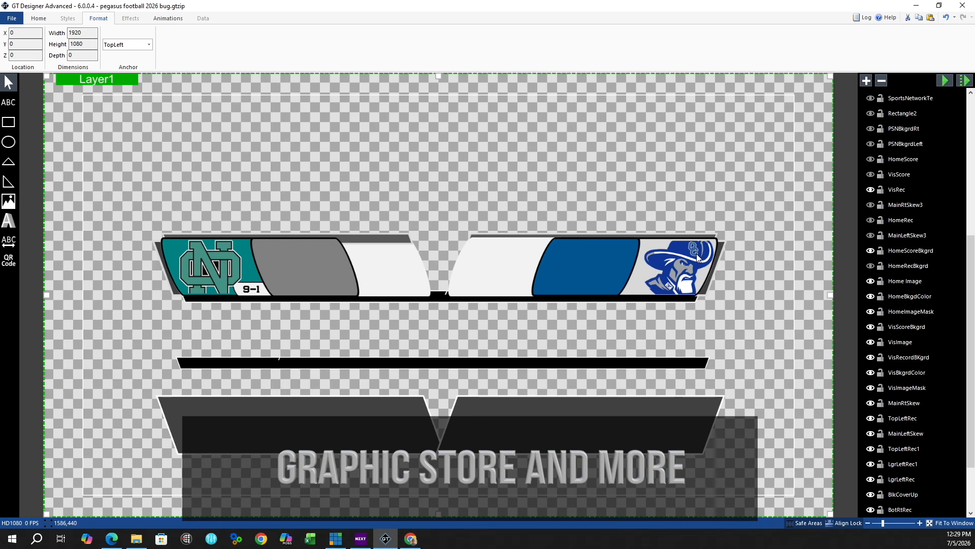
Step: Show the home team's HomeRecBkgrd shape and HomeRec record text
{"action": "left_click", "coordinate": [871, 266]}
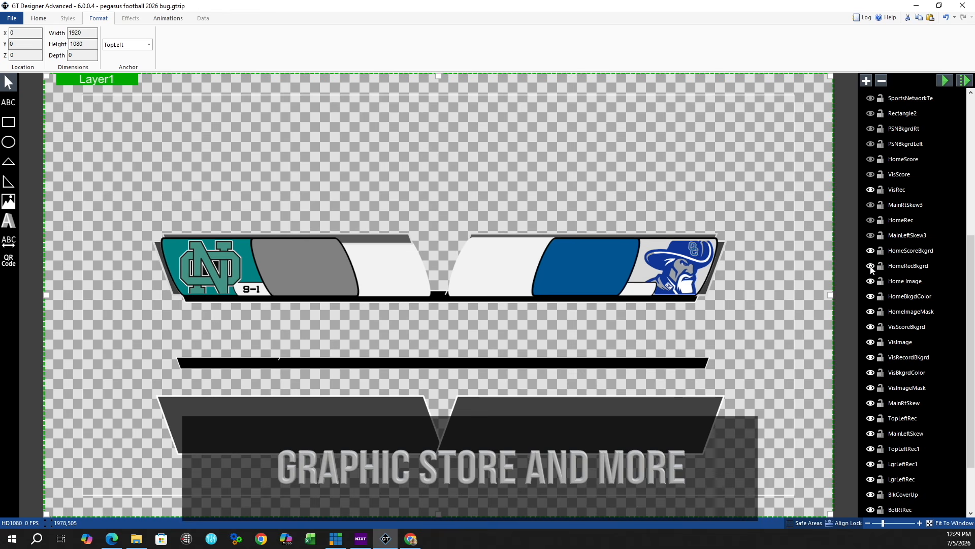
{"action": "left_click", "coordinate": [871, 219]}
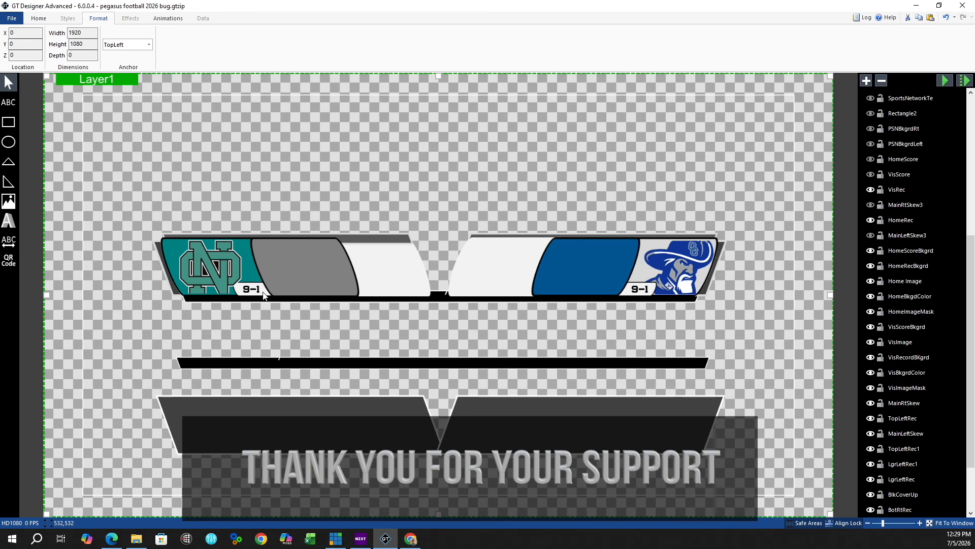
Step: Review the skew and corner radius of VisRecordBKgrd, and the location and dimensions of the VisRec and HomeRec texts
{"action": "left_click", "coordinate": [264, 295]}
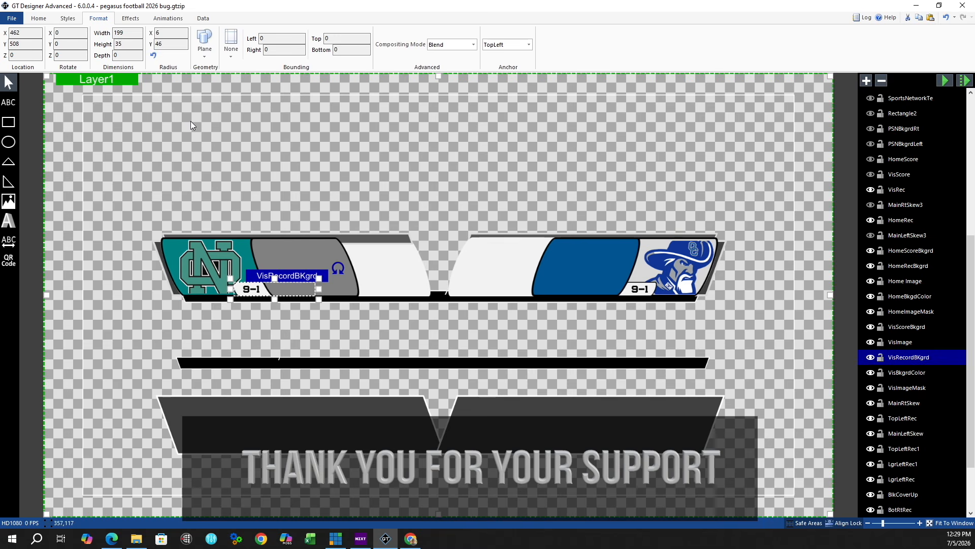
{"action": "left_click", "coordinate": [133, 19]}
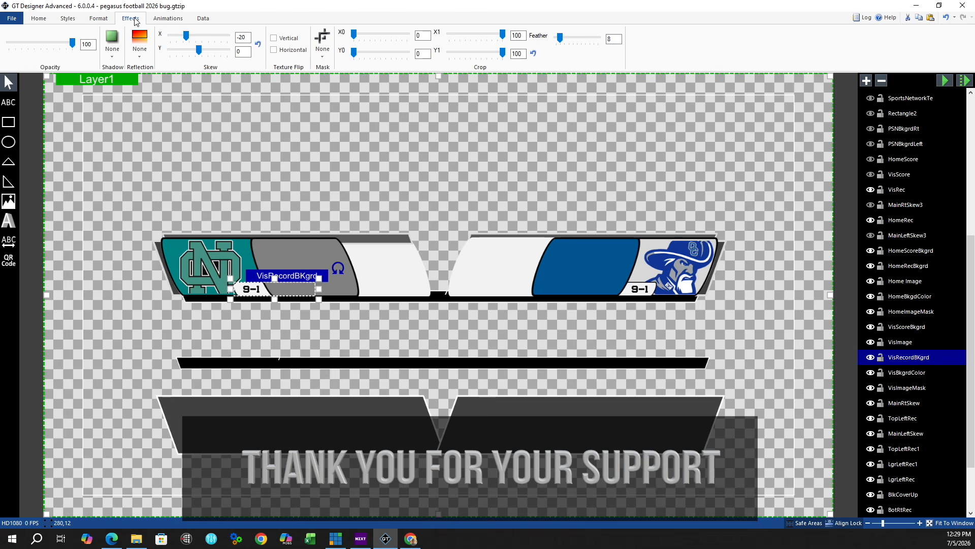
{"action": "left_click", "coordinate": [241, 39]}
{"action": "left_click", "coordinate": [98, 19]}
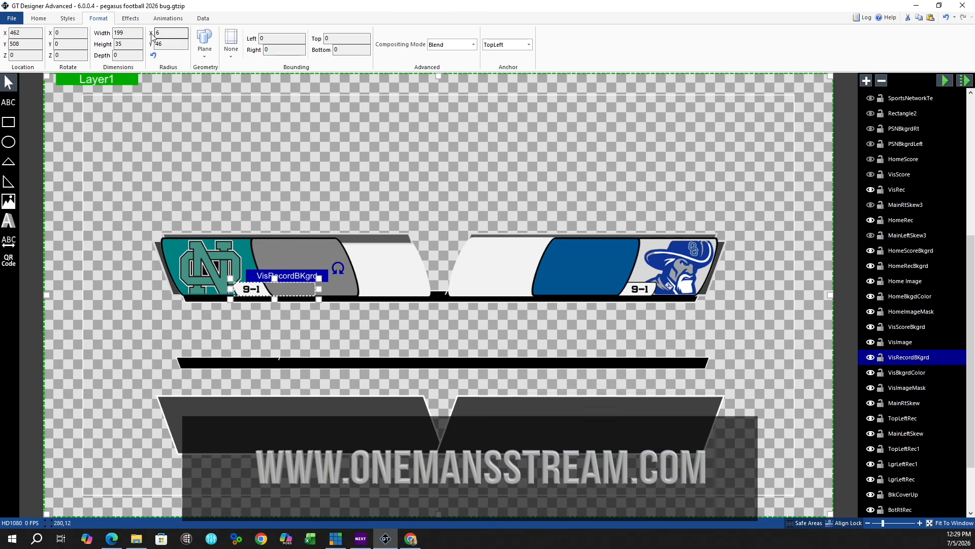
{"action": "left_click", "coordinate": [166, 45]}
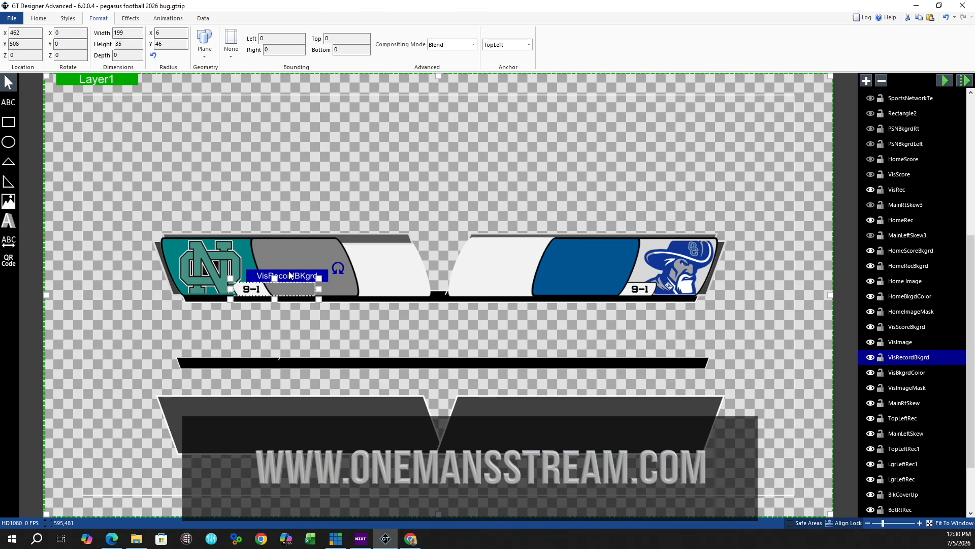
{"action": "left_click", "coordinate": [250, 292]}
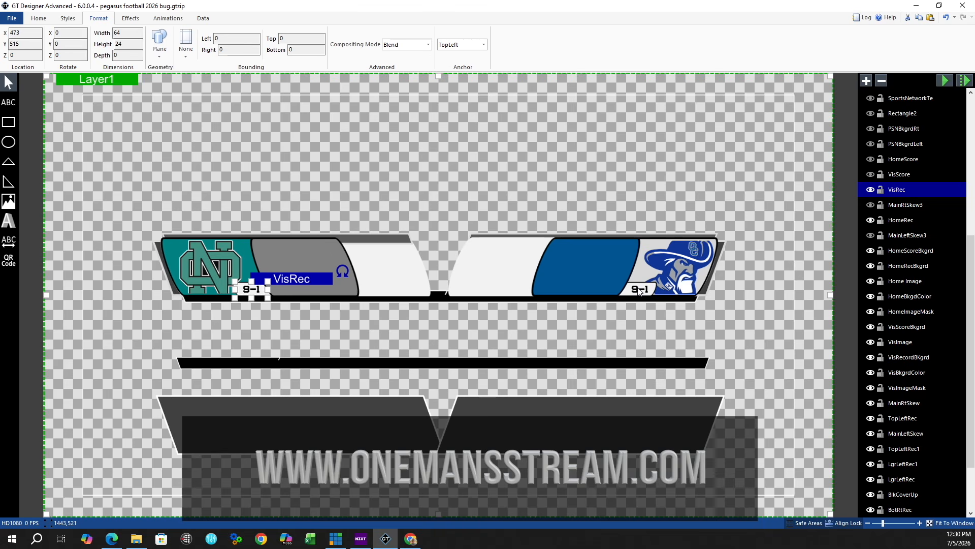
{"action": "left_click", "coordinate": [901, 220]}
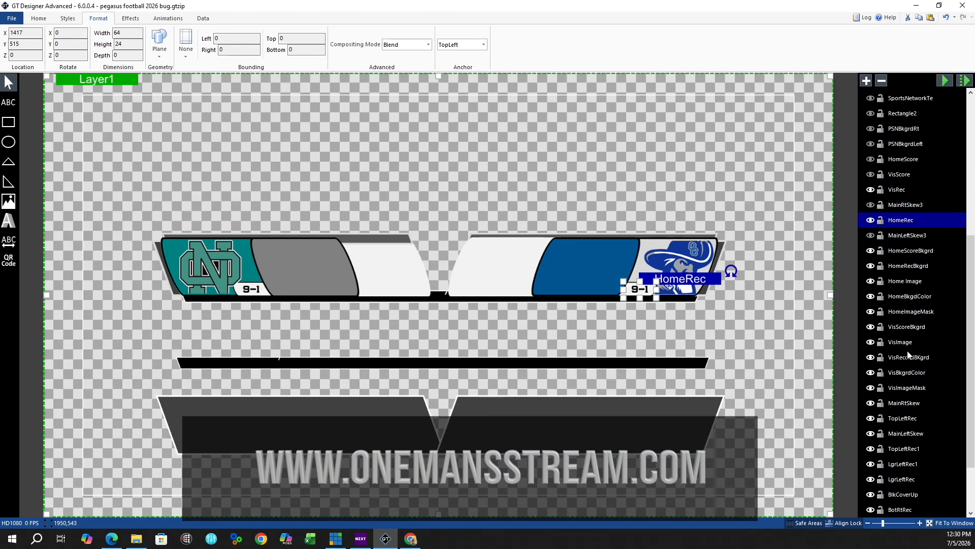
Step: Show the MainRtSkew3 and MainLeftSkew3 center shapes, and review the fill color and stroke settings of MainRtSkew3
{"action": "scroll", "coordinate": [909, 340], "scroll_direction": "up", "scroll_amount": 3}
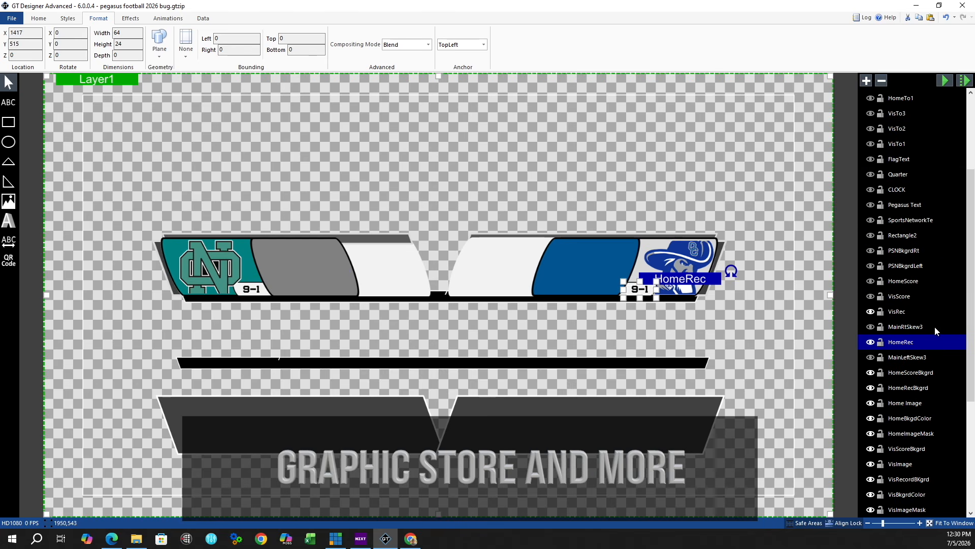
{"action": "left_click", "coordinate": [870, 327]}
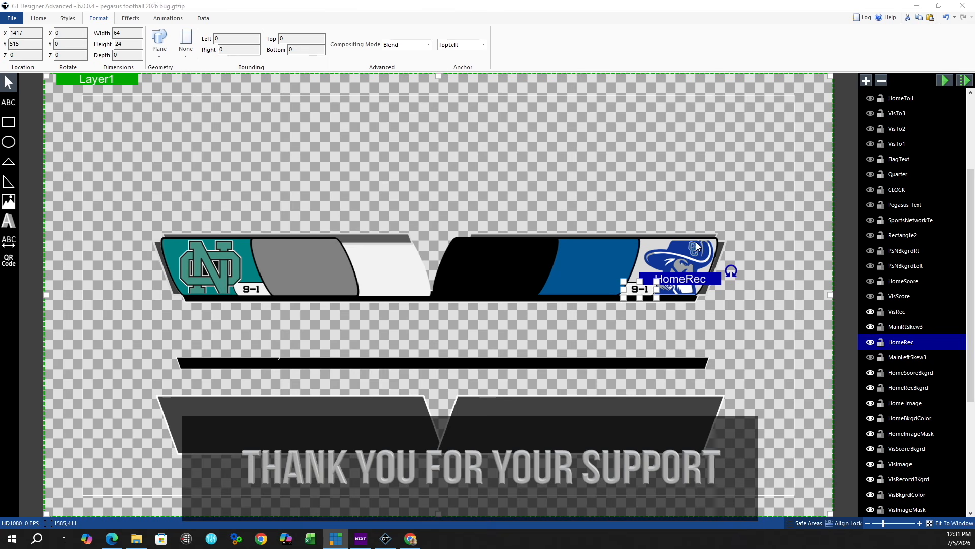
{"action": "left_click", "coordinate": [496, 262]}
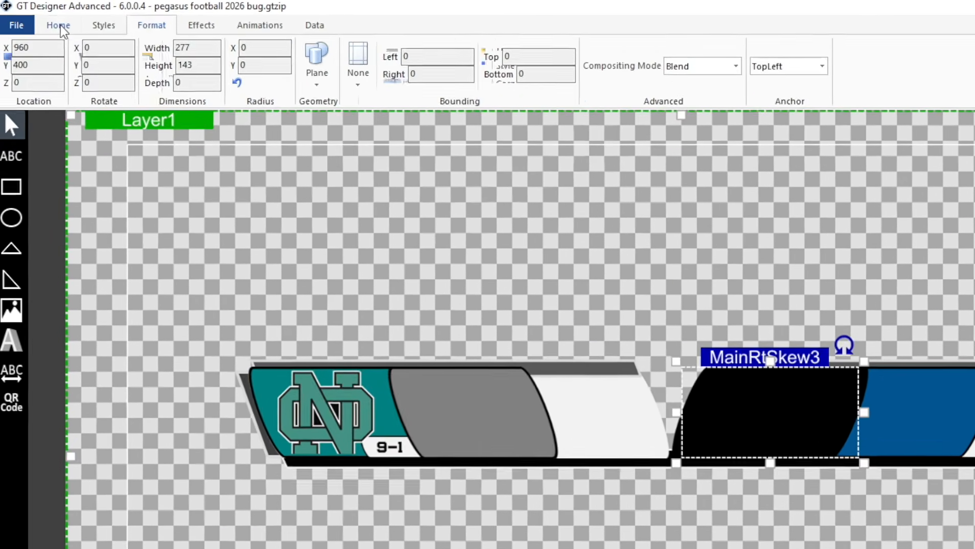
{"action": "left_click", "coordinate": [59, 25]}
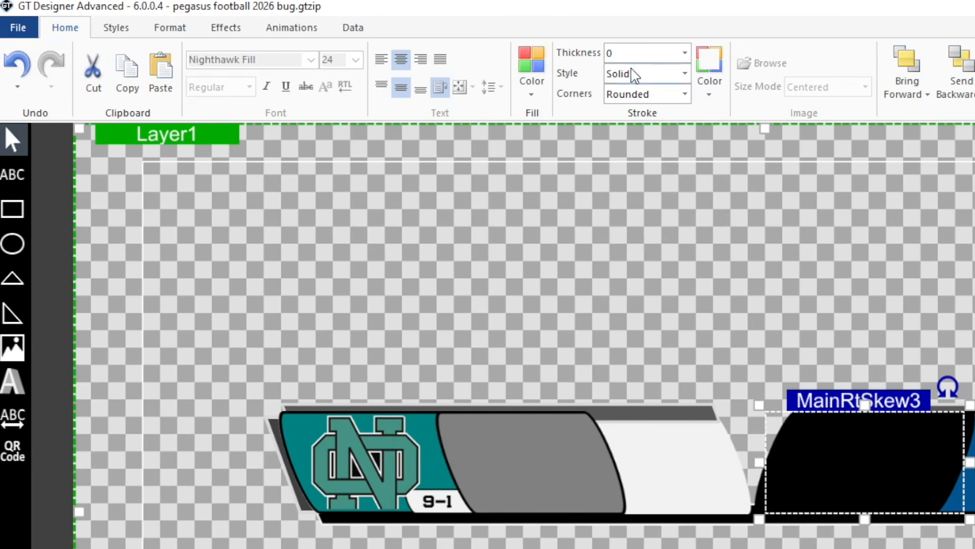
{"action": "left_click", "coordinate": [532, 87]}
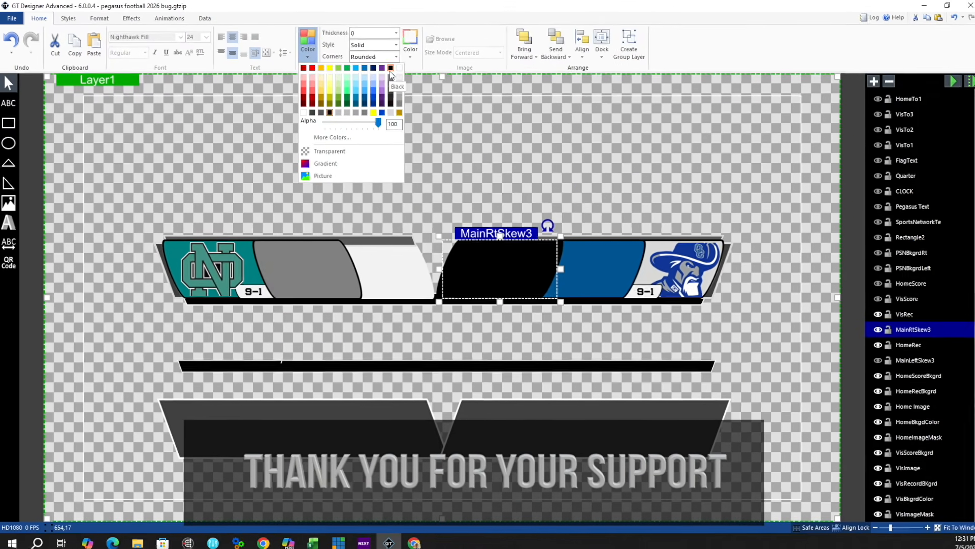
{"action": "left_click", "coordinate": [731, 204]}
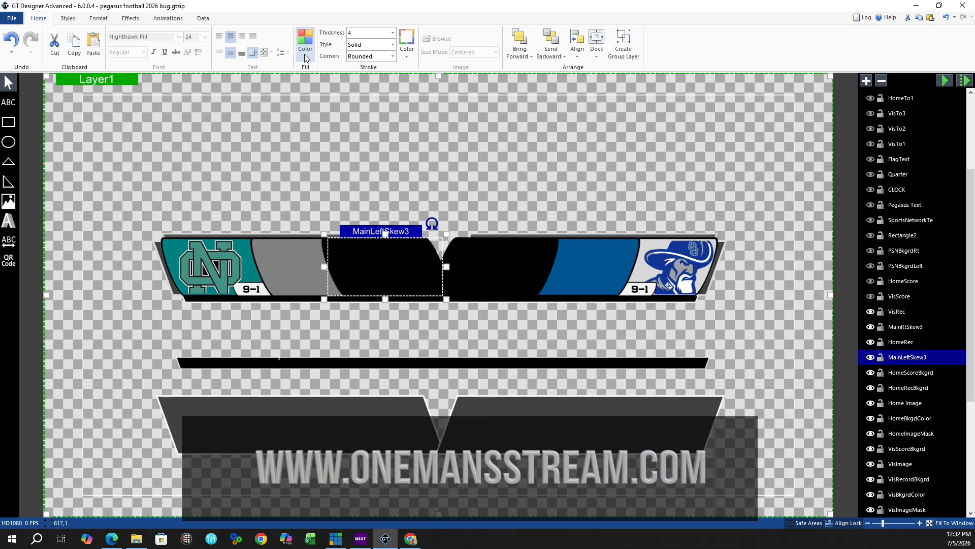
{"action": "key", "text": "Escape"}
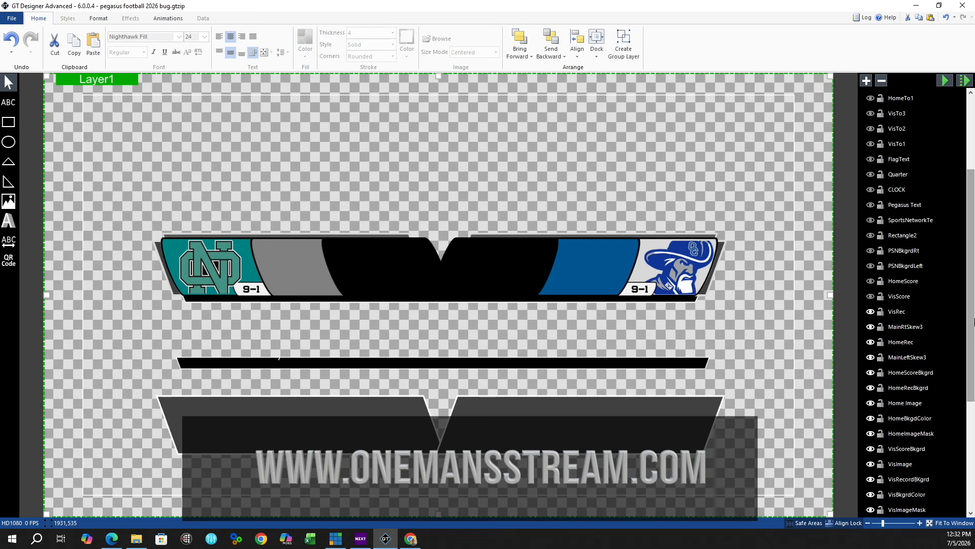
Step: Show the VisScore and HomeScore texts on the visitor and home panels, and review the VisScore font settings
{"action": "left_click", "coordinate": [870, 297]}
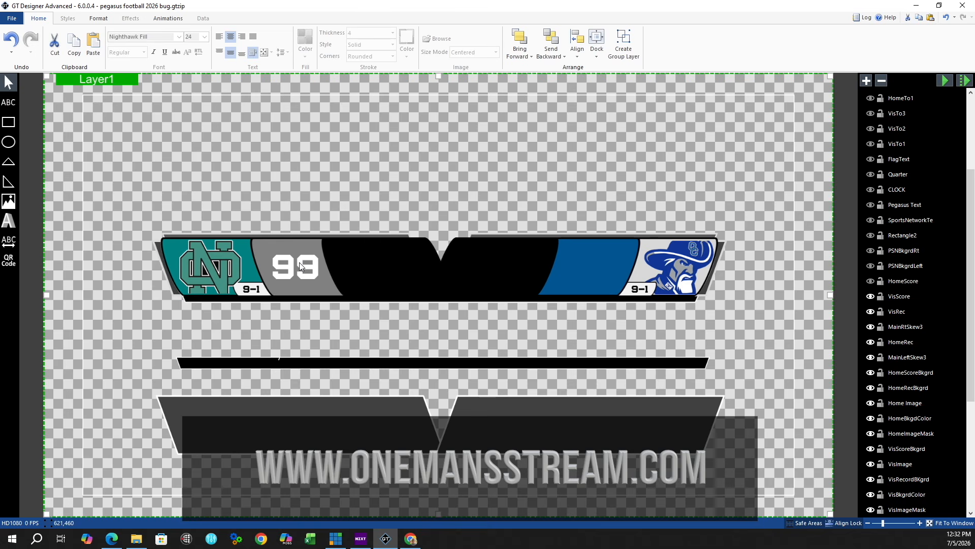
{"action": "left_click", "coordinate": [268, 258]}
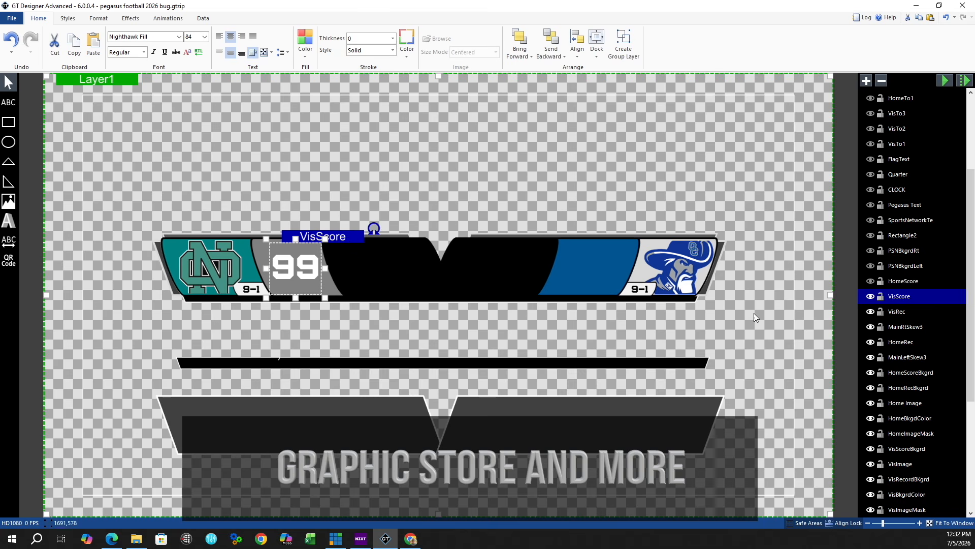
{"action": "left_click", "coordinate": [871, 281]}
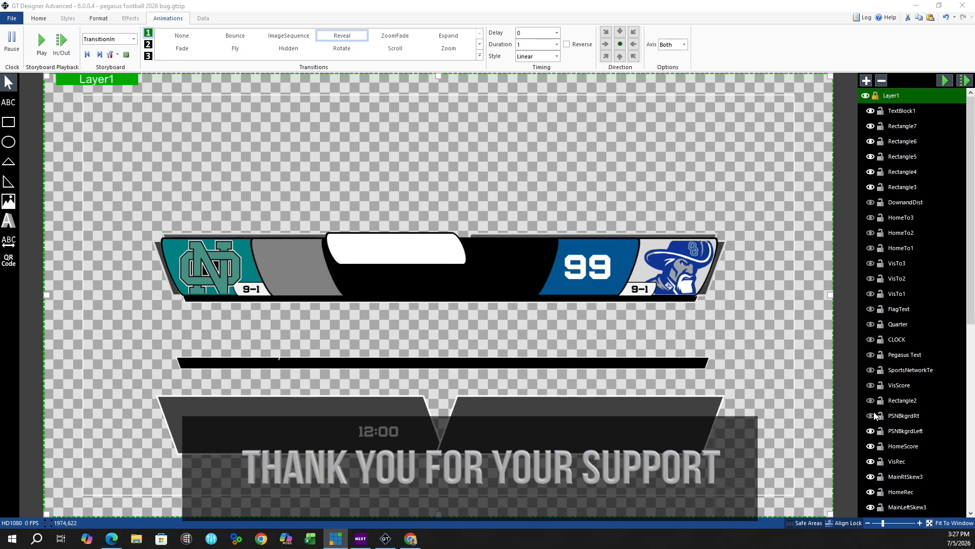
Step: Show the PSNBkgrdRt shape, Rectangle2, and the Pegasus and Sports Network texts above the center panel
{"action": "left_click", "coordinate": [871, 416]}
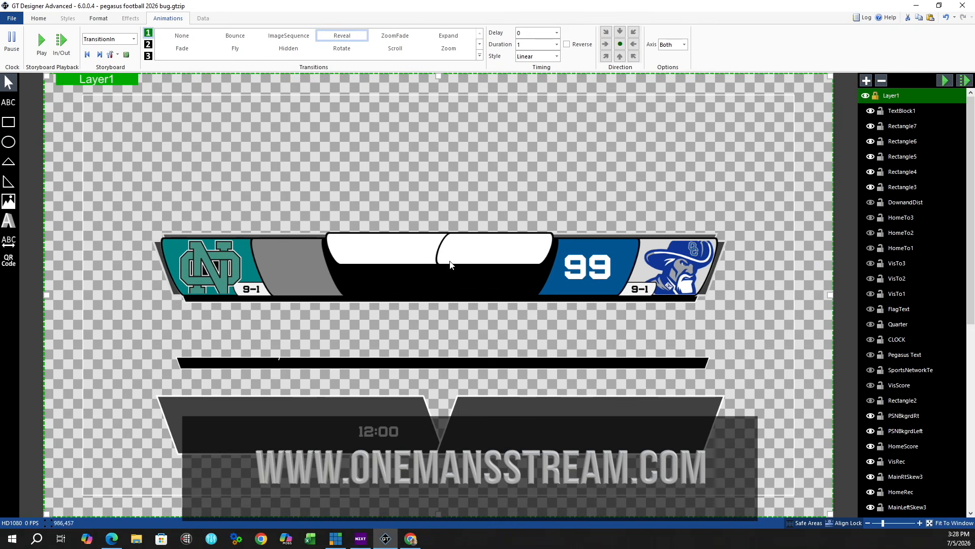
{"action": "left_click", "coordinate": [871, 400]}
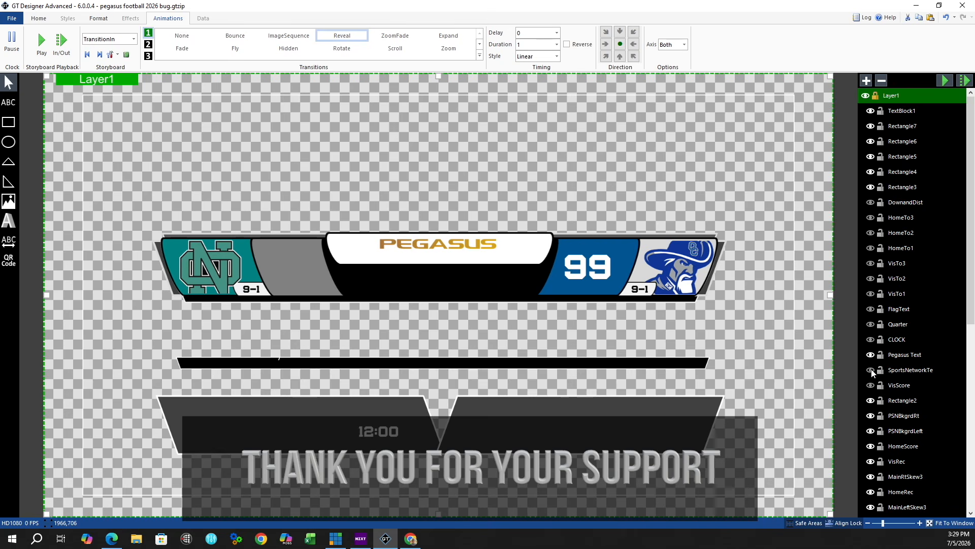
{"action": "left_click", "coordinate": [871, 371]}
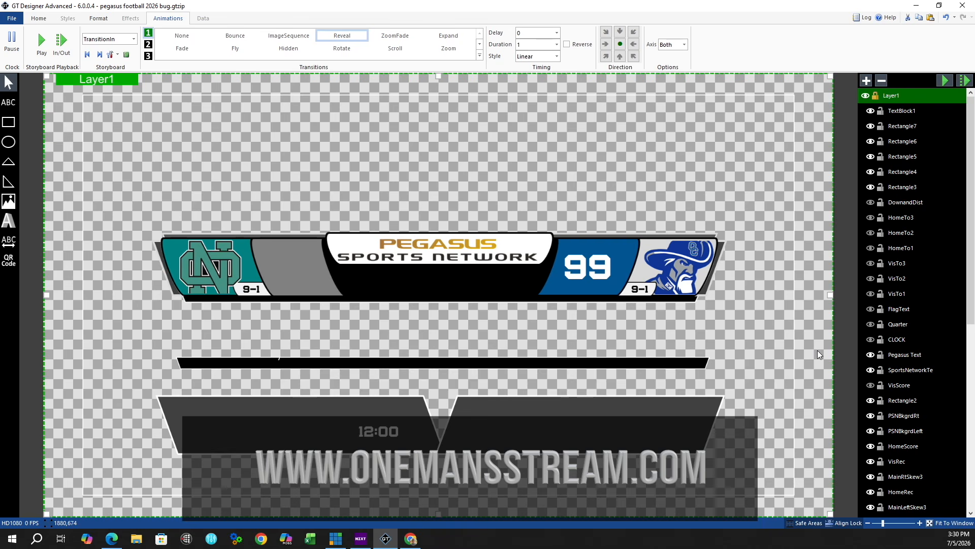
Step: Show the CLOCK text in the center panel and review its font settings and fill color choices
{"action": "left_click", "coordinate": [870, 340]}
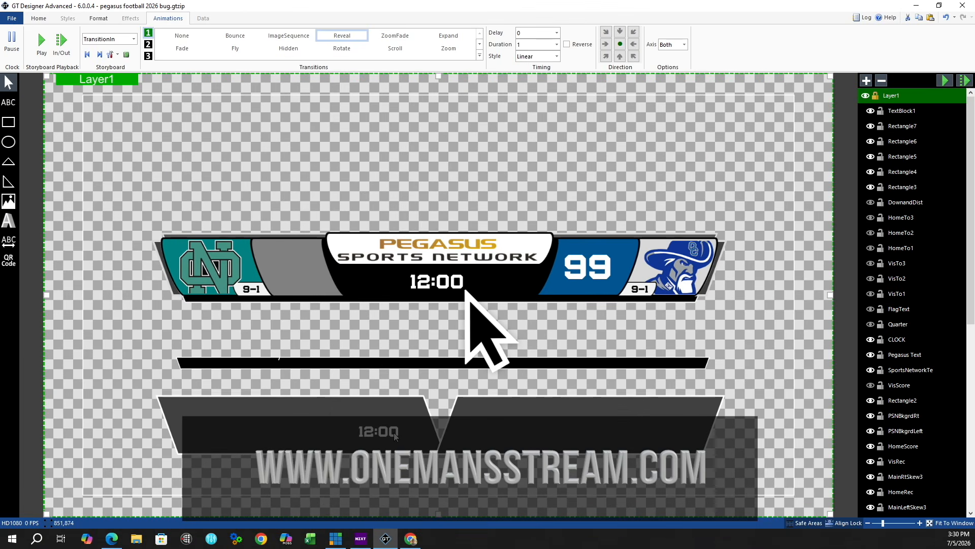
{"action": "left_click", "coordinate": [41, 20]}
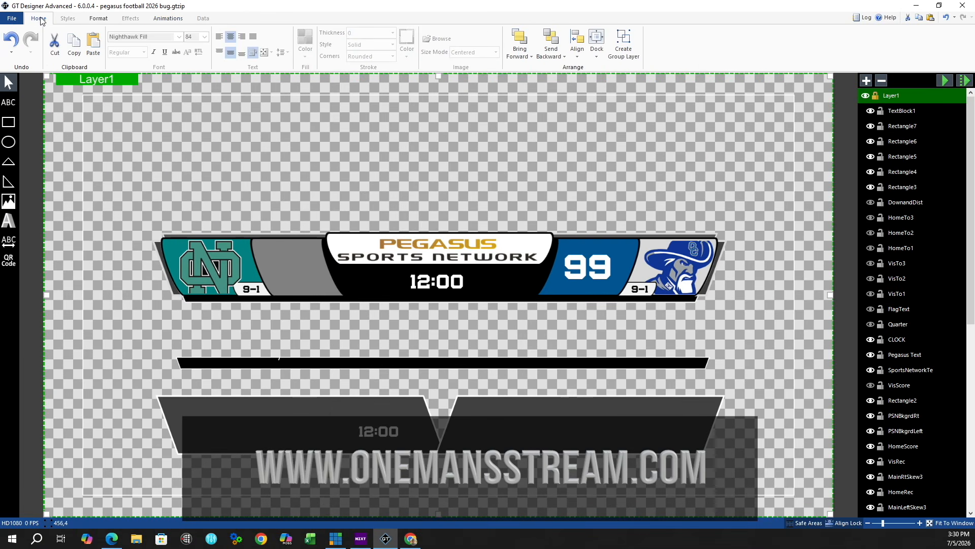
{"action": "left_click", "coordinate": [445, 284]}
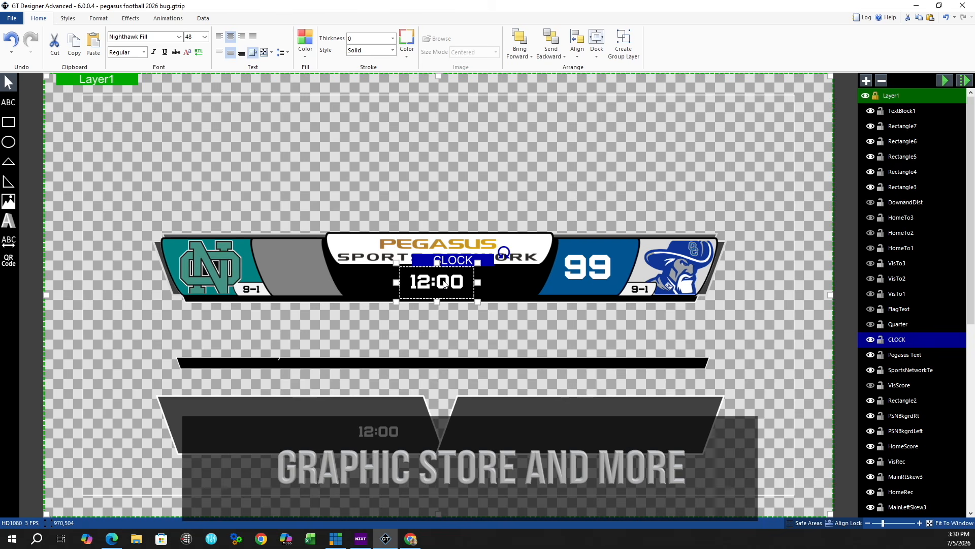
{"action": "left_click", "coordinate": [305, 44]}
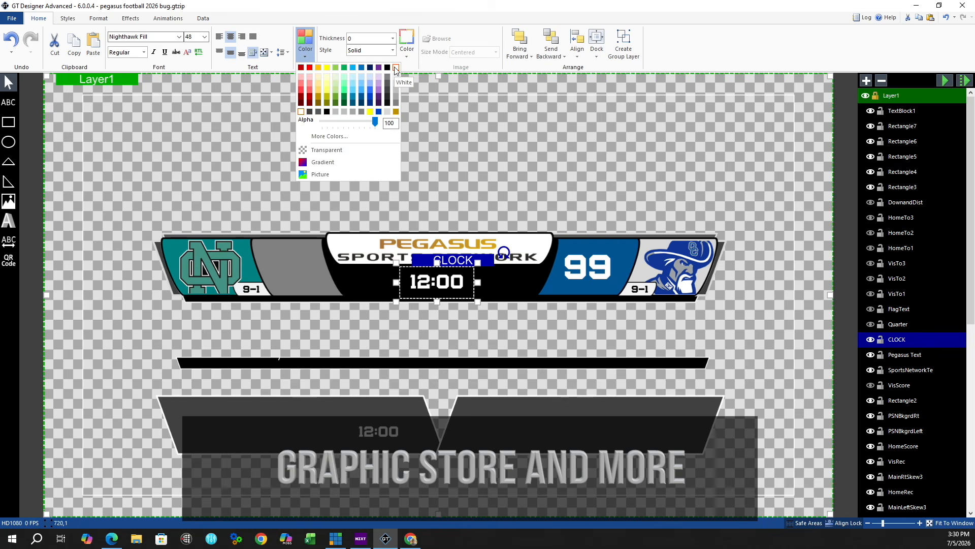
{"action": "left_click", "coordinate": [236, 122]}
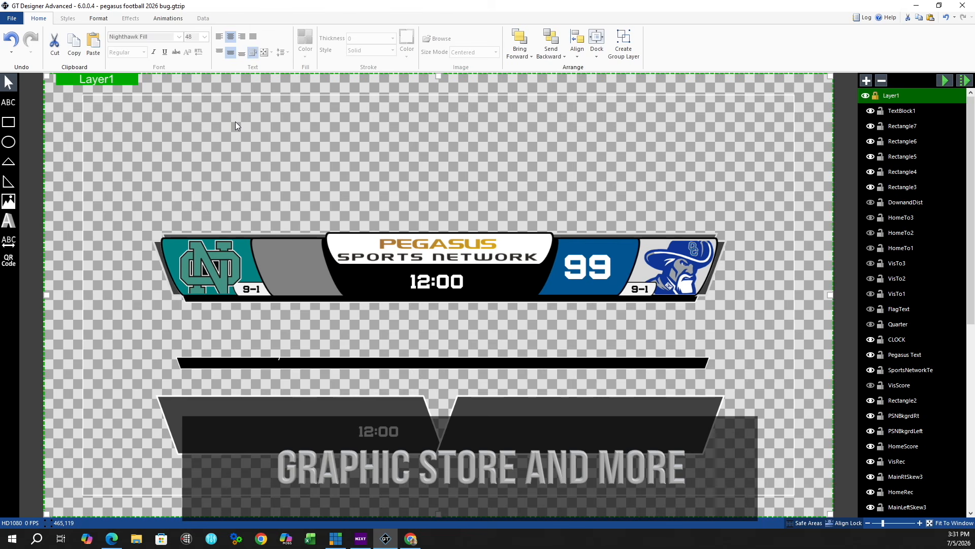
Step: Show the Quarter text beside the clock and review its text auto-size option
{"action": "left_click", "coordinate": [871, 325]}
{"action": "left_click", "coordinate": [375, 284]}
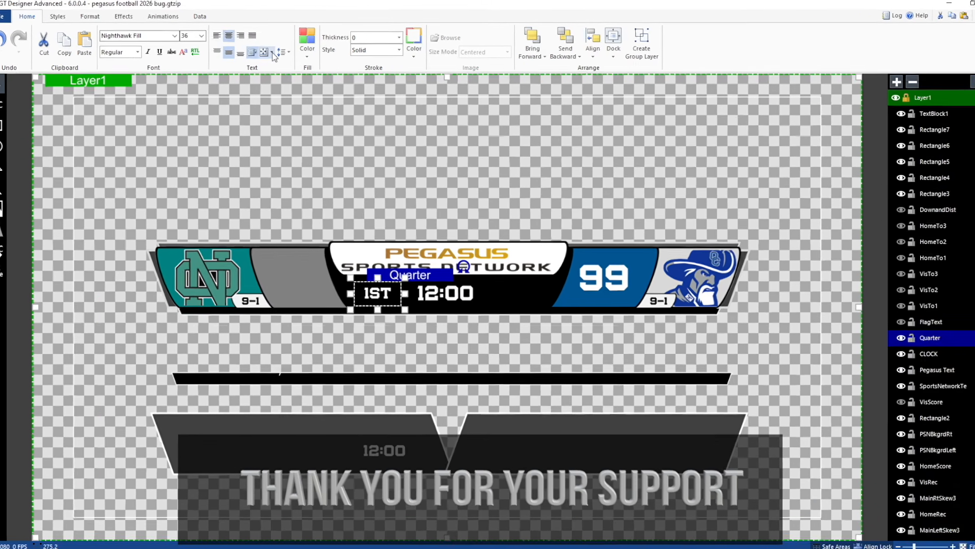
{"action": "left_click", "coordinate": [271, 52]}
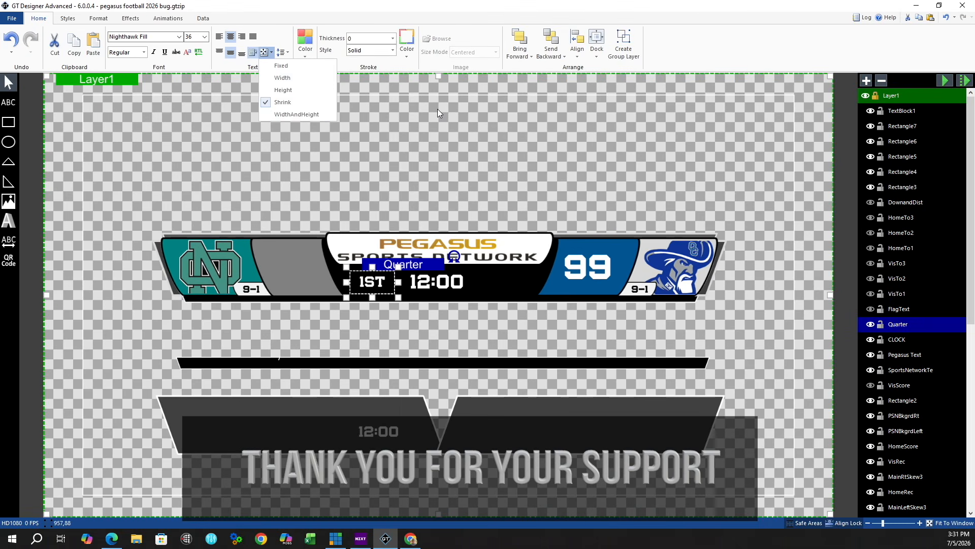
{"action": "left_click", "coordinate": [444, 114]}
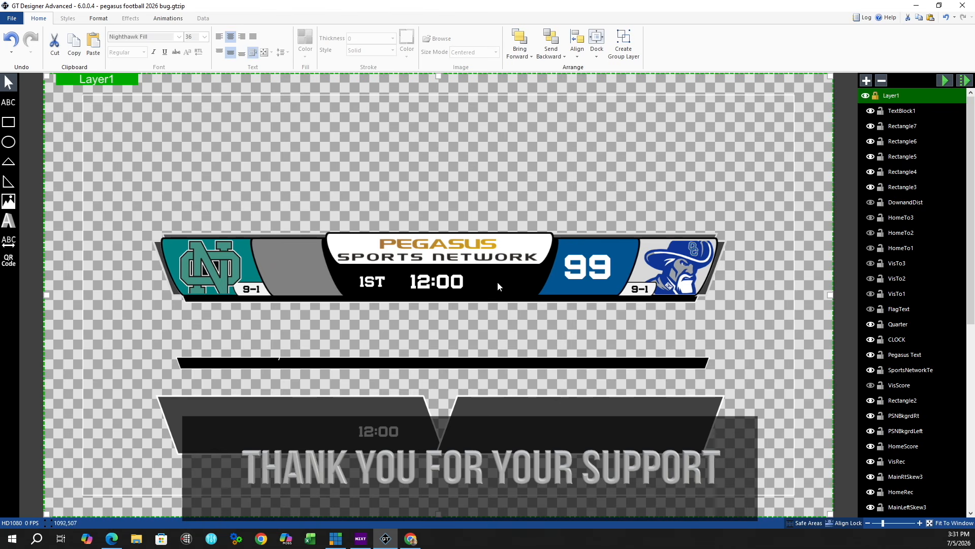
Step: Show the DownandDist text, temporarily swapping it for FlagText to demonstrate how the two share the same spot
{"action": "left_click", "coordinate": [870, 203]}
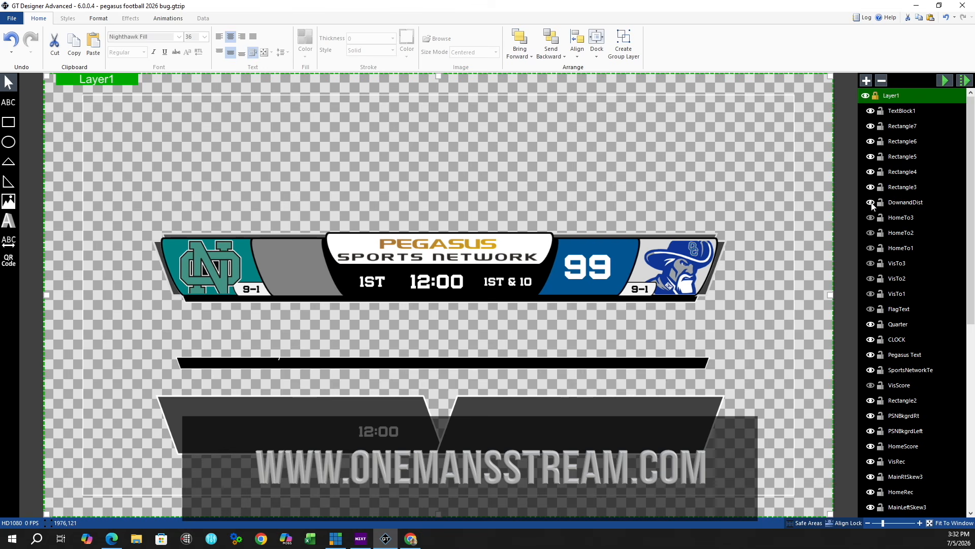
{"action": "left_click", "coordinate": [870, 203]}
{"action": "left_click", "coordinate": [870, 309]}
{"action": "left_click", "coordinate": [870, 308]}
{"action": "left_click", "coordinate": [870, 202]}
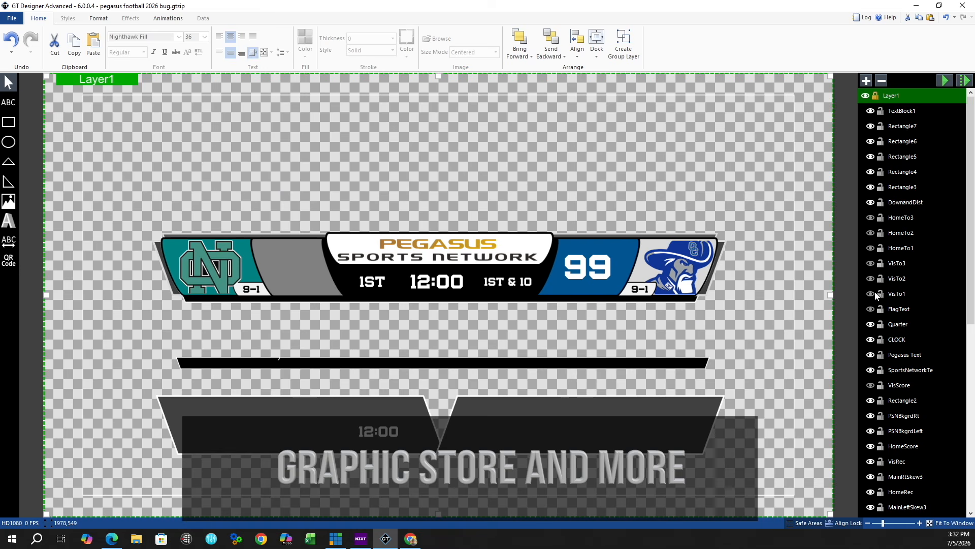
Step: Show the visitor timeout markers VisTo1, VisTo2 and VisTo3, and review VisTo1's location, dimensions and data visibility options
{"action": "left_click", "coordinate": [871, 293]}
{"action": "left_click", "coordinate": [99, 19]}
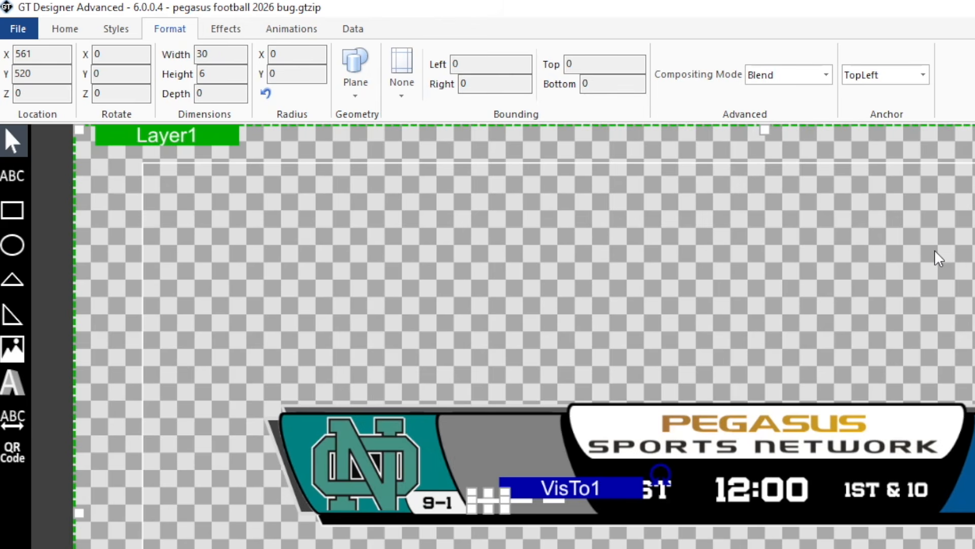
{"action": "left_click", "coordinate": [353, 29]}
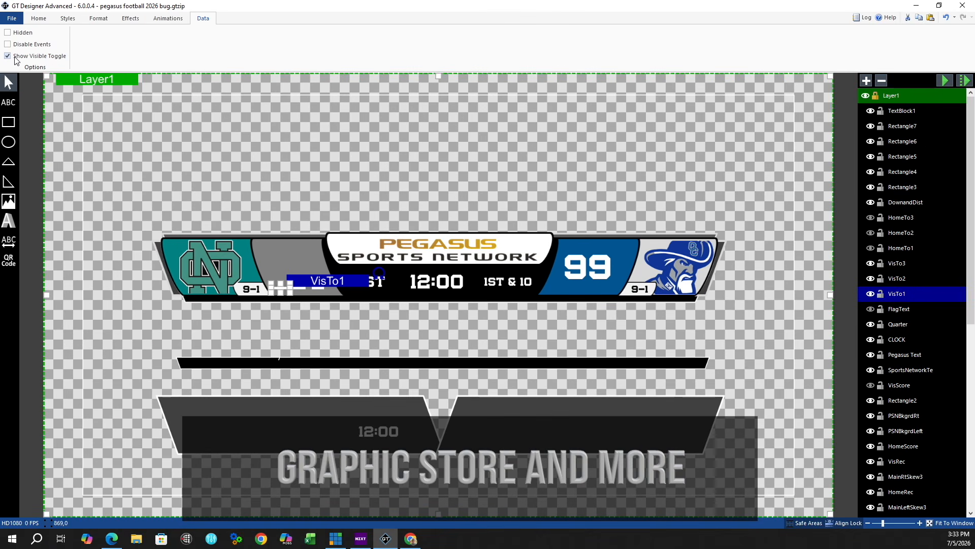
{"action": "left_click", "coordinate": [711, 161]}
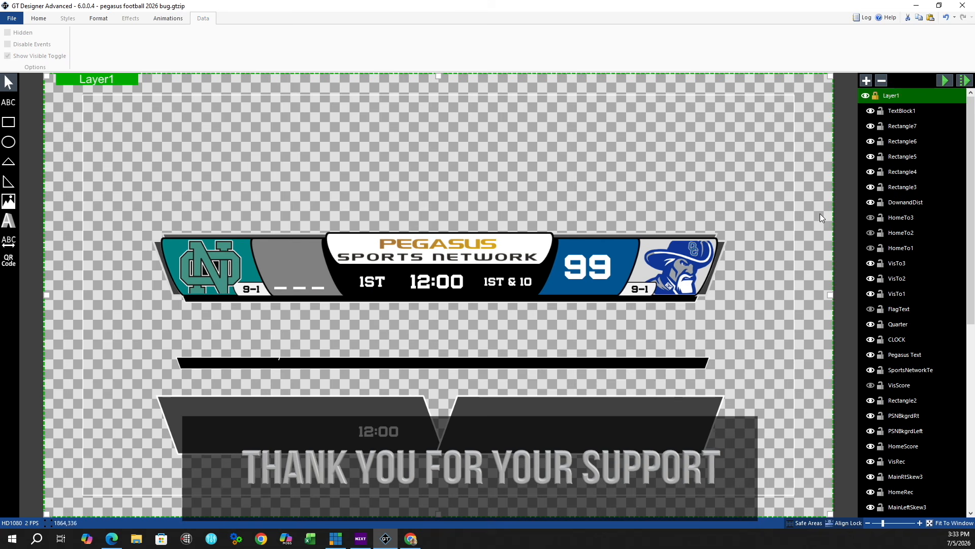
Step: Show the home timeout markers HomeTo1, HomeTo2 and HomeTo3, and display the VisScore text again
{"action": "left_click", "coordinate": [871, 248]}
{"action": "left_click", "coordinate": [871, 232]}
{"action": "left_click", "coordinate": [871, 218]}
{"action": "left_click", "coordinate": [871, 385]}
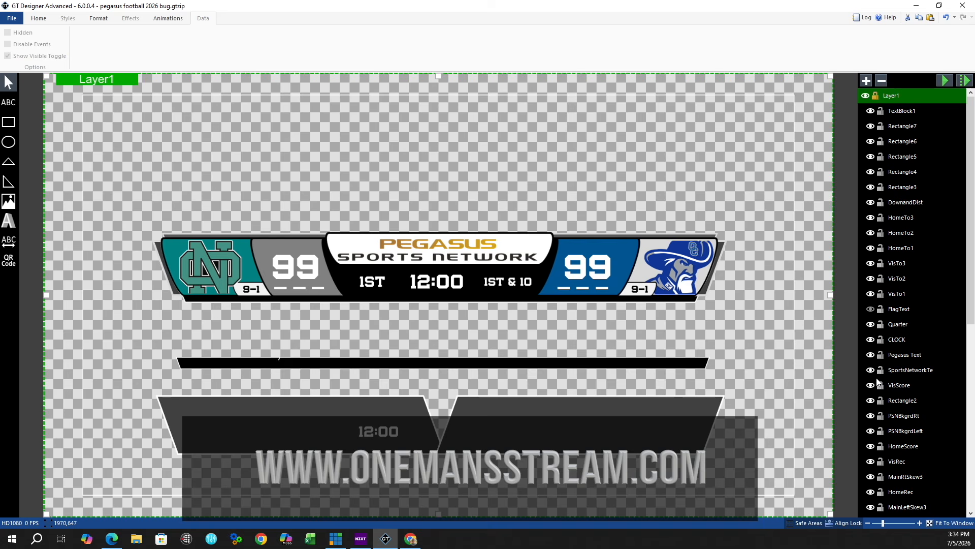
Step: Preview Layer1's Reveal transition from the center, set its direction to downward, and play it again
{"action": "left_click", "coordinate": [169, 18]}
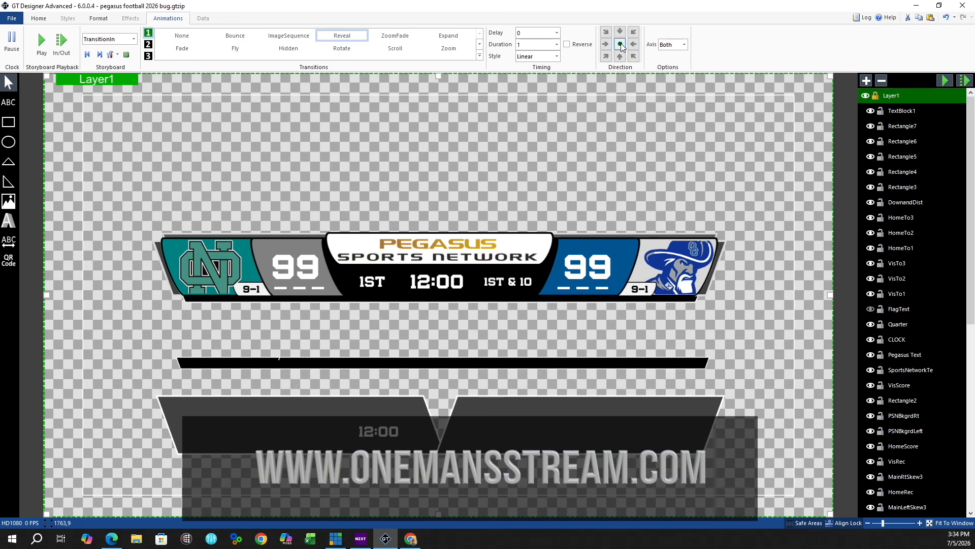
{"action": "left_click", "coordinate": [946, 81]}
{"action": "left_click", "coordinate": [620, 31]}
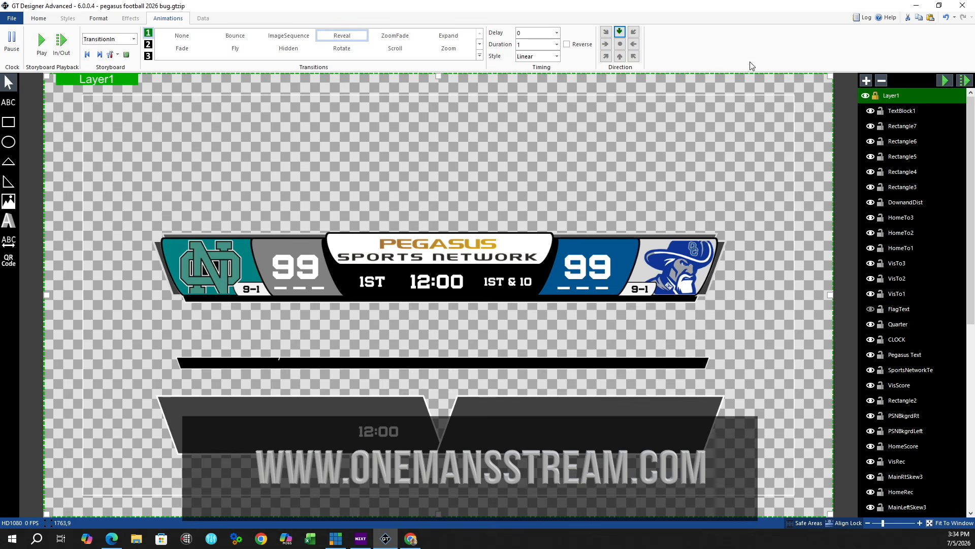
{"action": "left_click", "coordinate": [946, 81]}
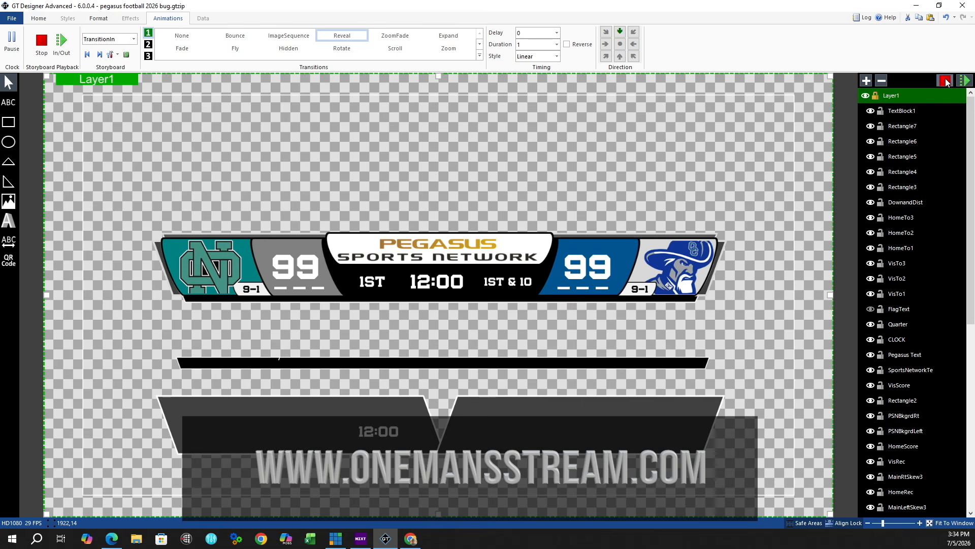
{"action": "left_click", "coordinate": [946, 78]}
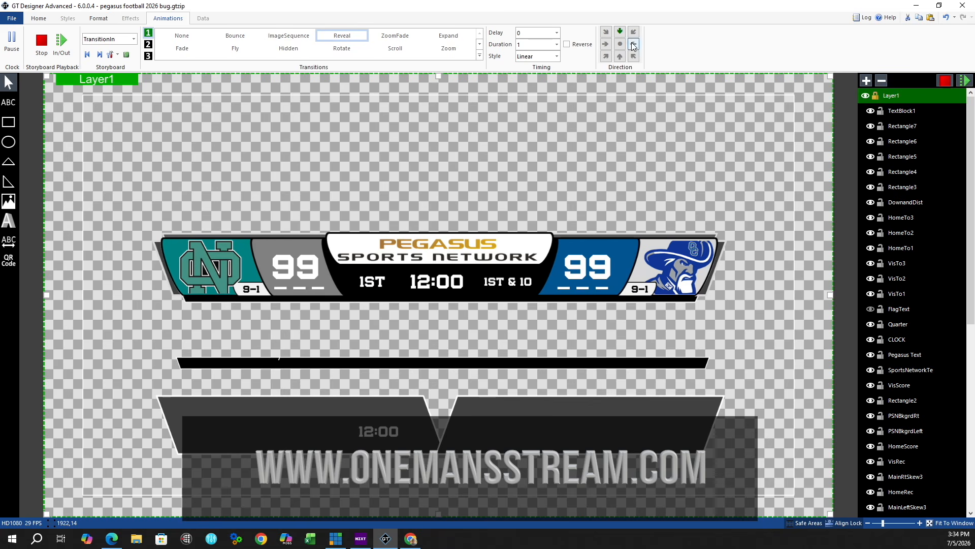